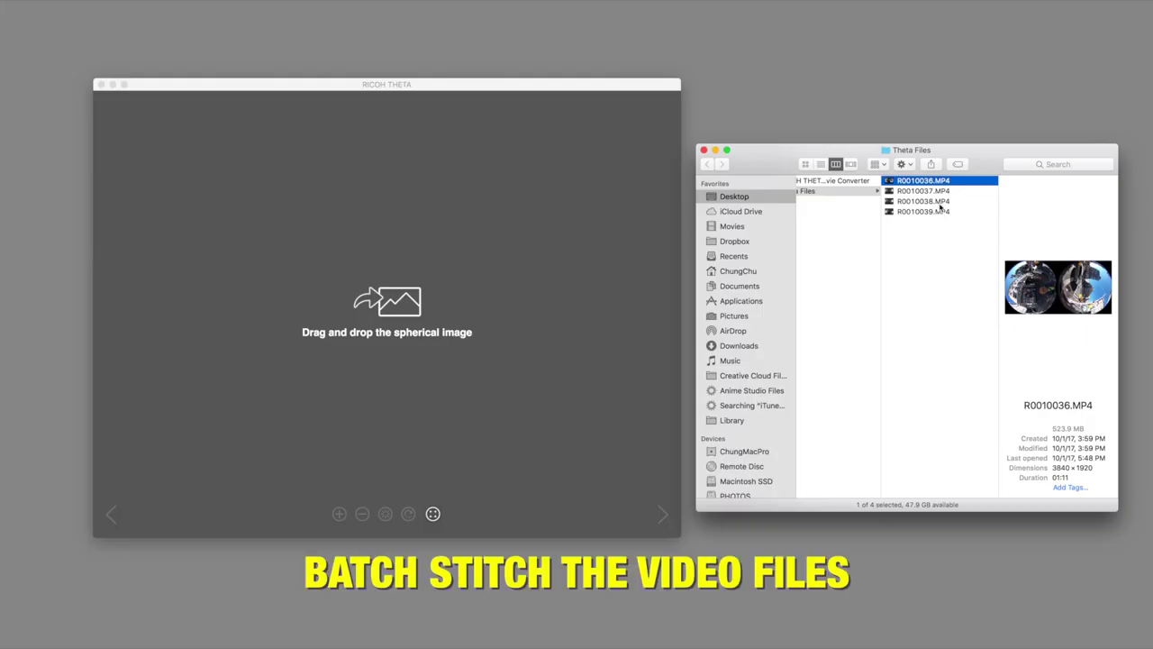
# Load the four raw MP4 clips into RICOH THETA and stitch them into the Theta Files folder
pyautogui.keyDown('shift'); pyautogui.click(937, 211); pyautogui.keyUp('shift')
pyautogui.moveTo(890, 184)
pyautogui.mouseDown()
pyautogui.moveTo(768, 191)
pyautogui.moveTo(387, 258)
pyautogui.mouseUp()
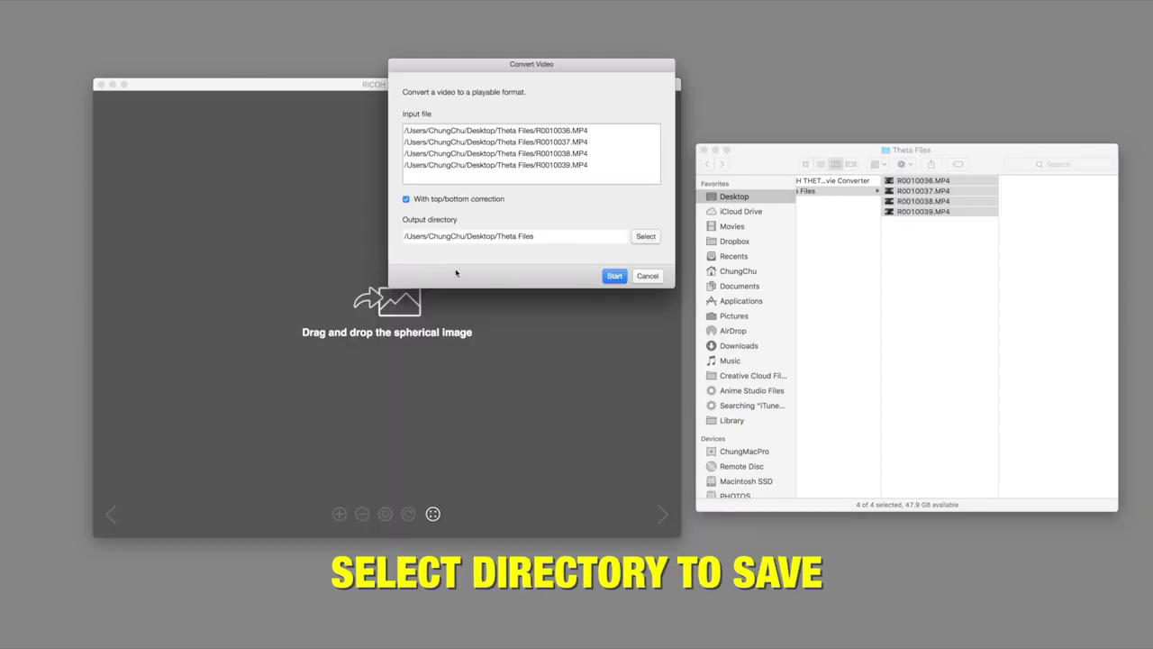
pyautogui.click(615, 277)
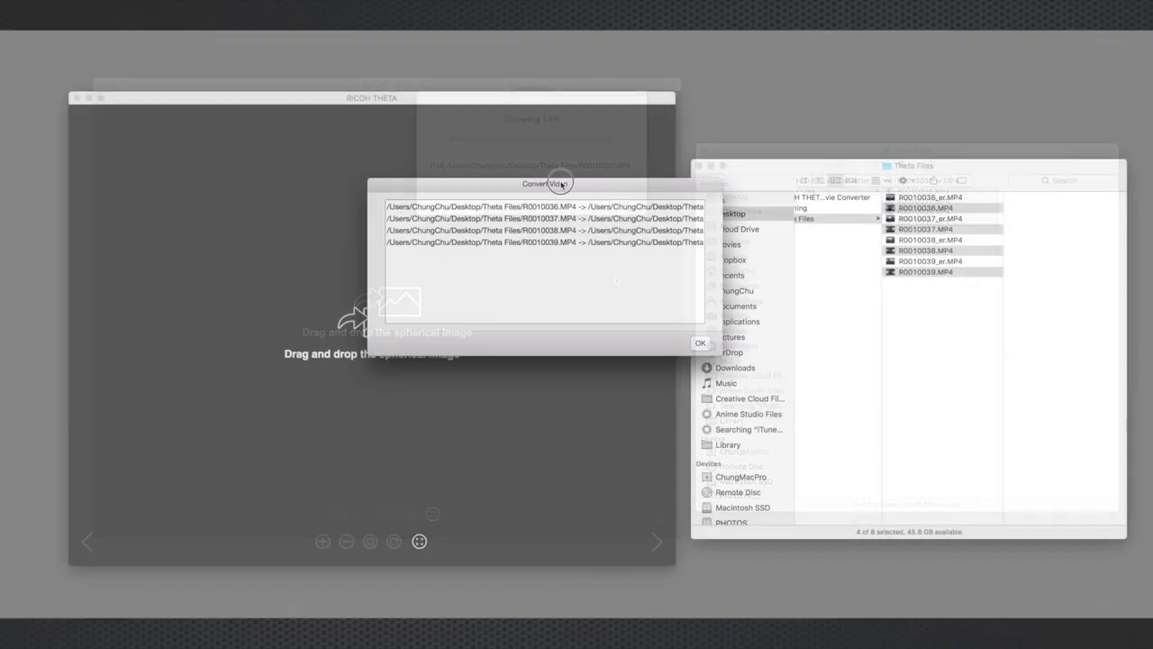
# Give R0010036_er.MP4 through R0010039_er.MP4 a Green tag in Finder
pyautogui.click(952, 198)
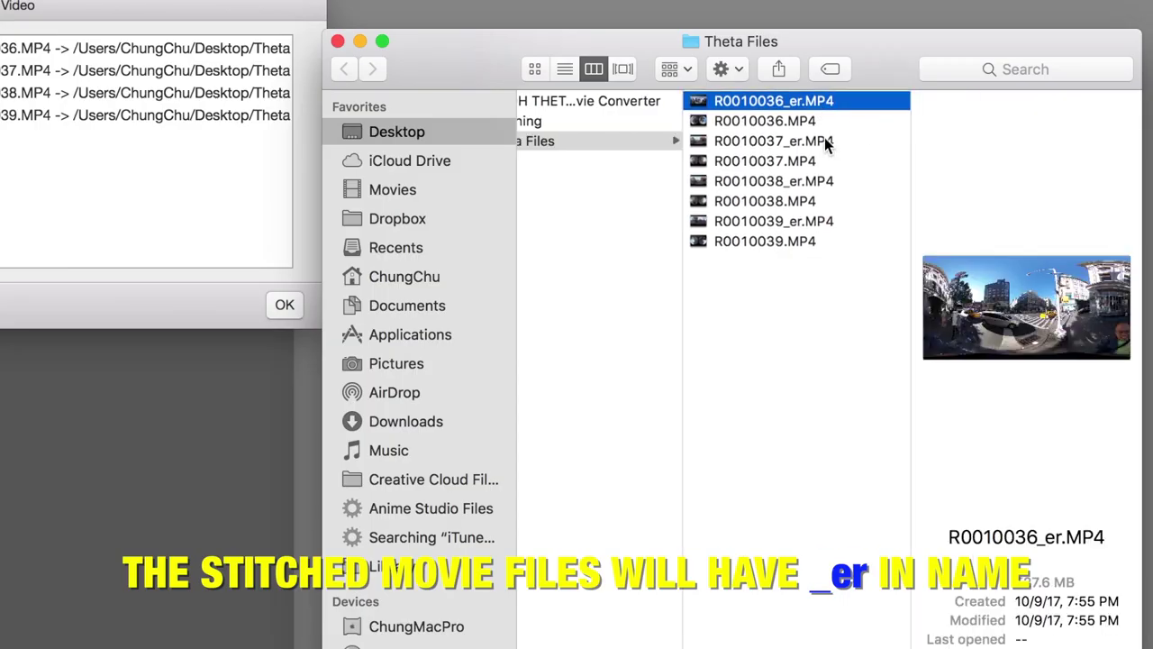
pyautogui.keyDown('super'); pyautogui.click(823, 141); pyautogui.keyUp('super')
pyautogui.keyDown('super'); pyautogui.click(824, 180); pyautogui.keyUp('super')
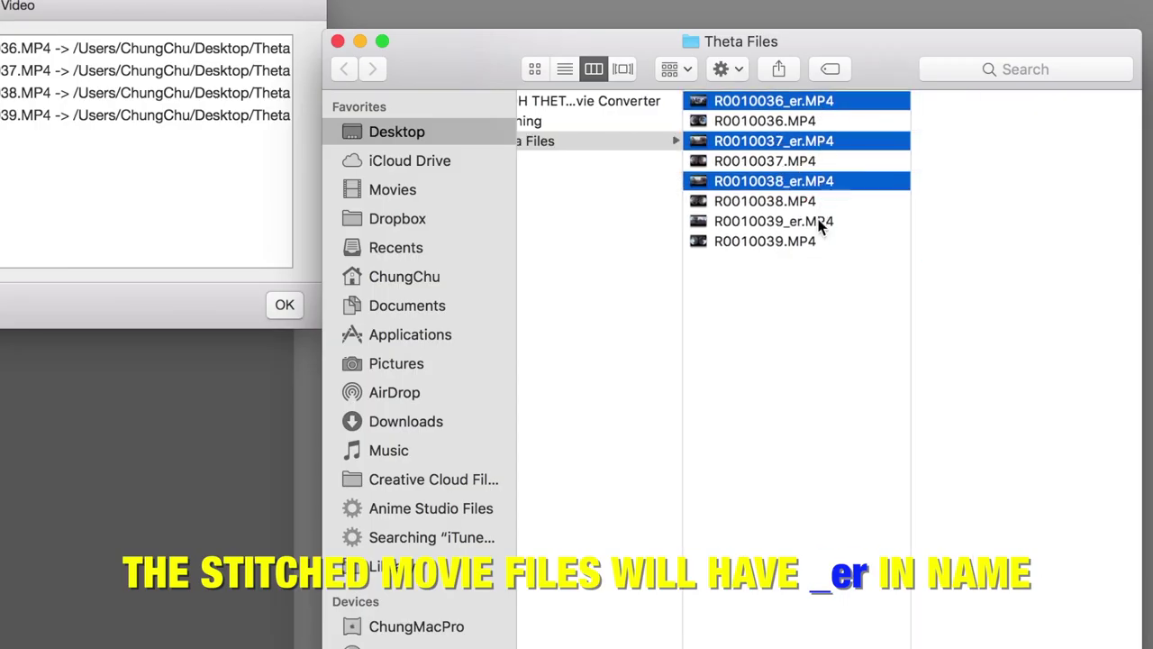
pyautogui.keyDown('super'); pyautogui.click(838, 222); pyautogui.keyUp('super')
pyautogui.rightClick(838, 221)
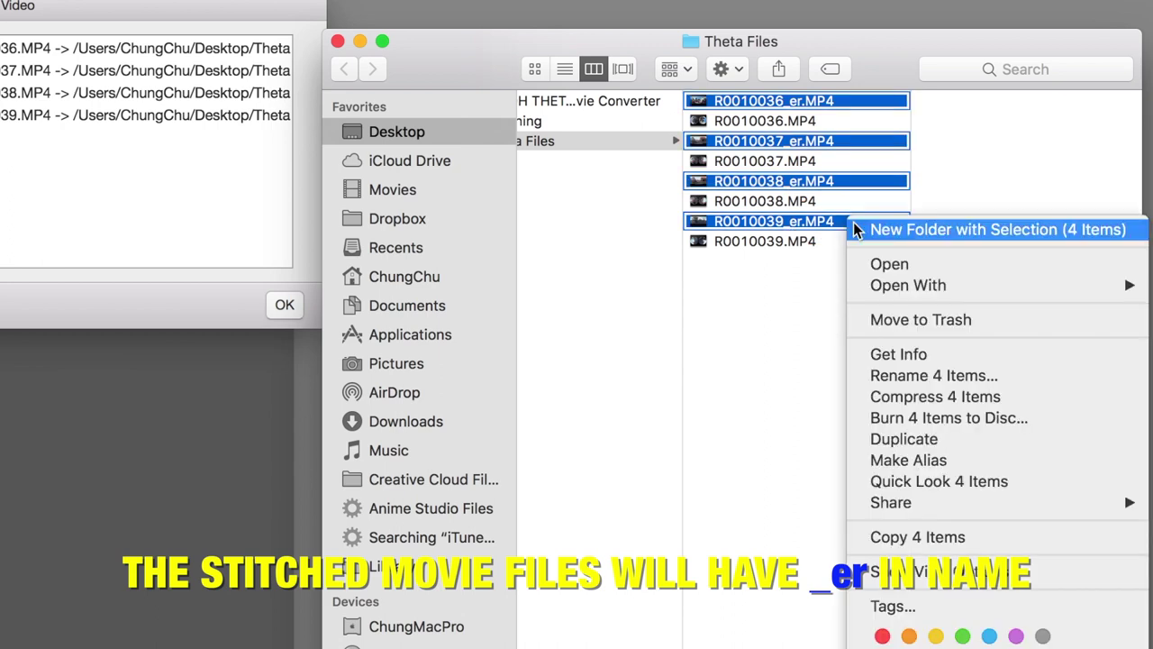
pyautogui.click(961, 637)
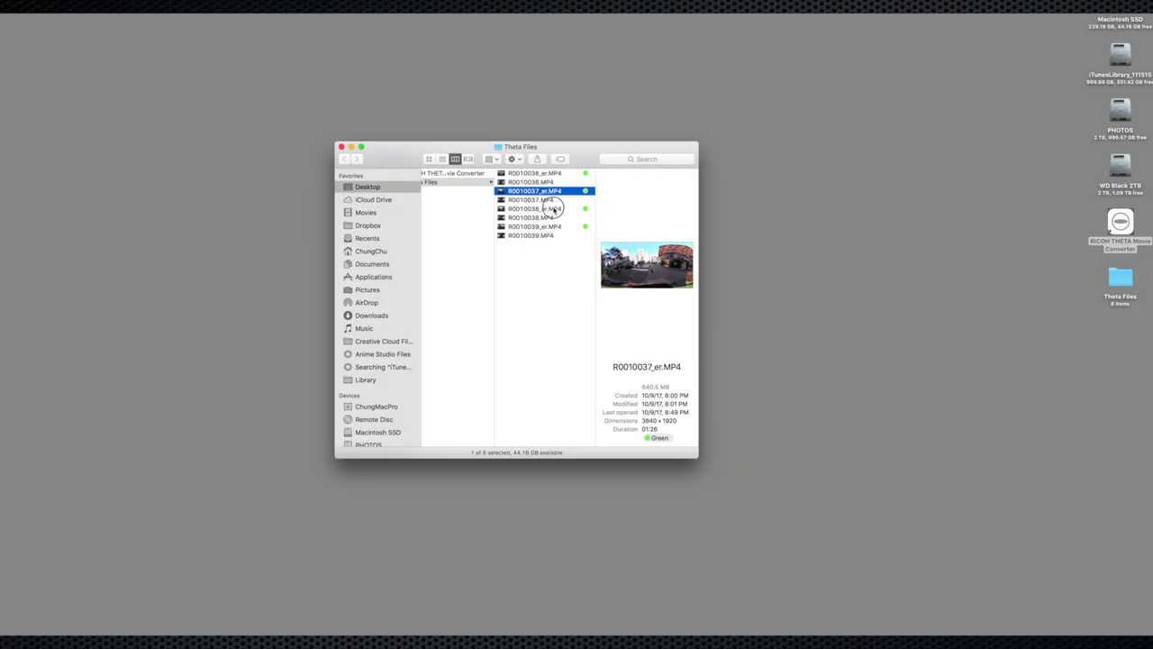
# Convert R0010036_er.MP4 and R0010037_er.MP4 into .mov files on the desktop
pyautogui.click(511, 173)
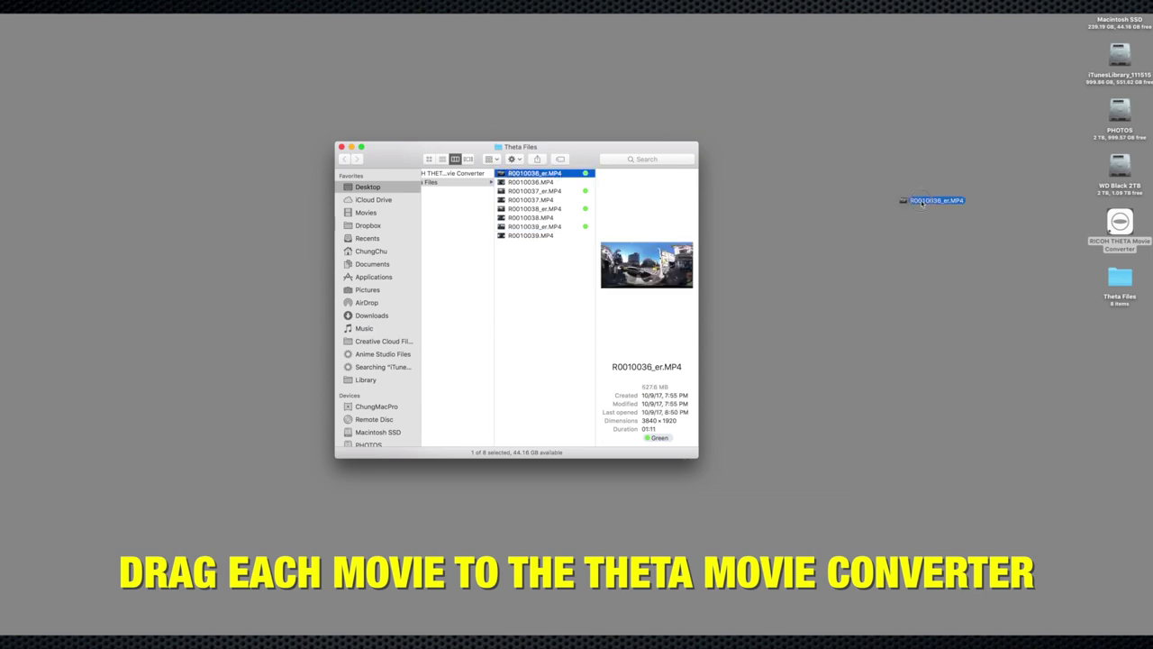
pyautogui.moveTo(511, 173); pyautogui.dragTo(1120, 225)
pyautogui.click(690, 323)
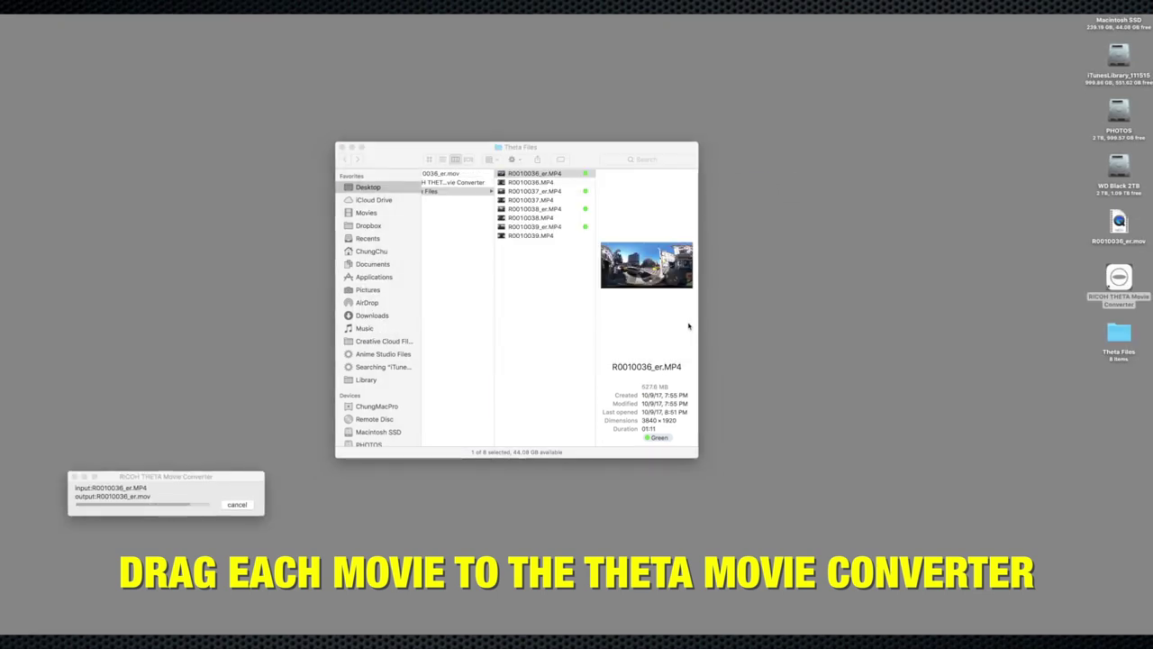
pyautogui.click(504, 191)
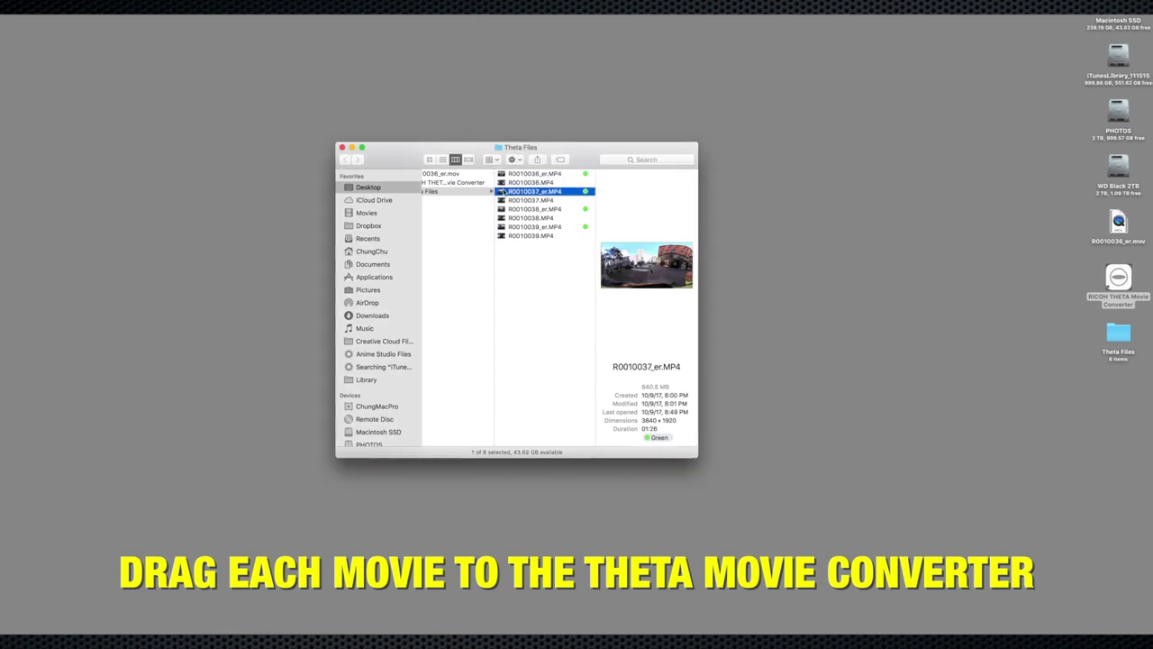
pyautogui.moveTo(502, 192); pyautogui.dragTo(1118, 277)
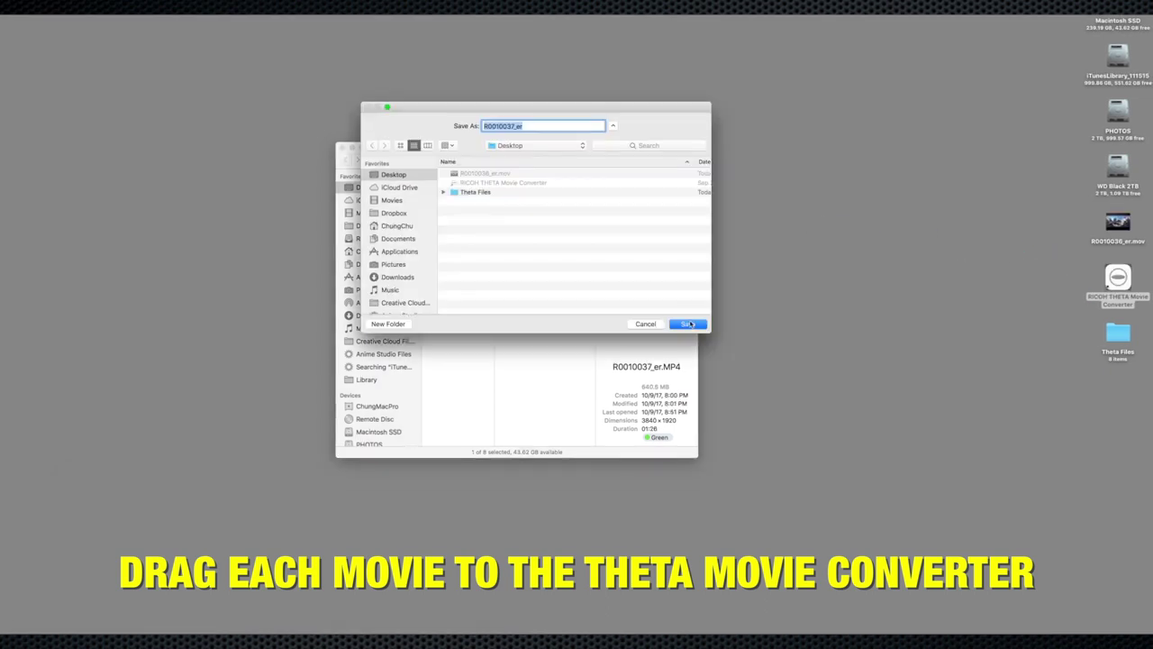
pyautogui.click(689, 323)
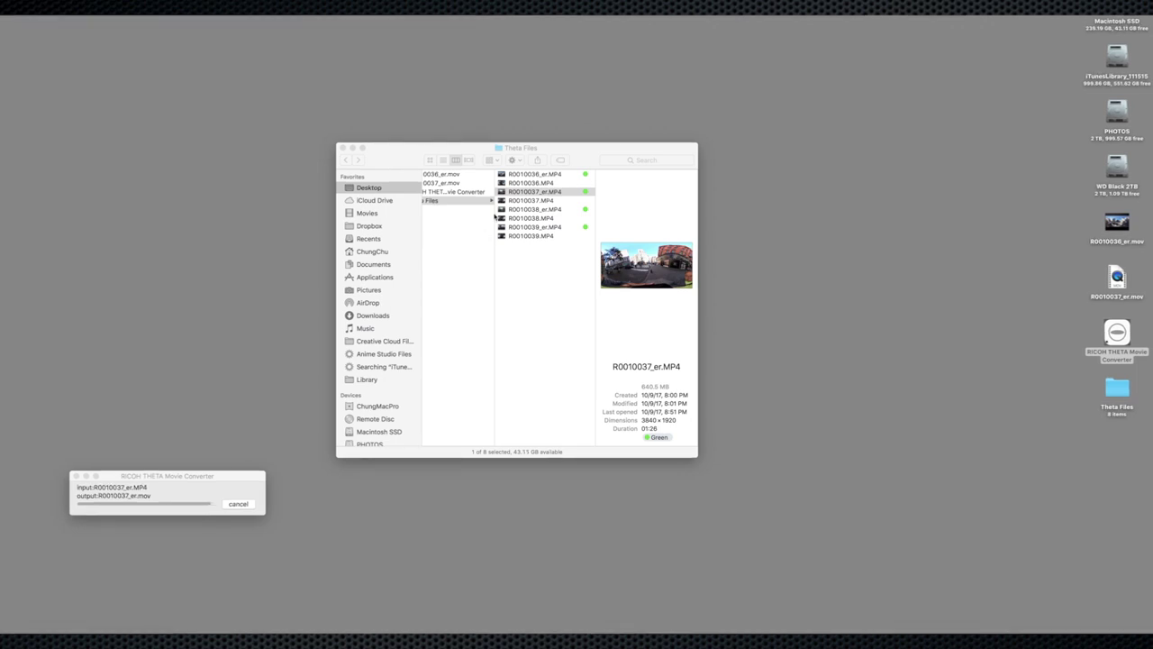
# Convert R0010038_er.MP4 and R0010039_er.MP4 into .mov files on the desktop
pyautogui.moveTo(501, 209); pyautogui.dragTo(1118, 333)
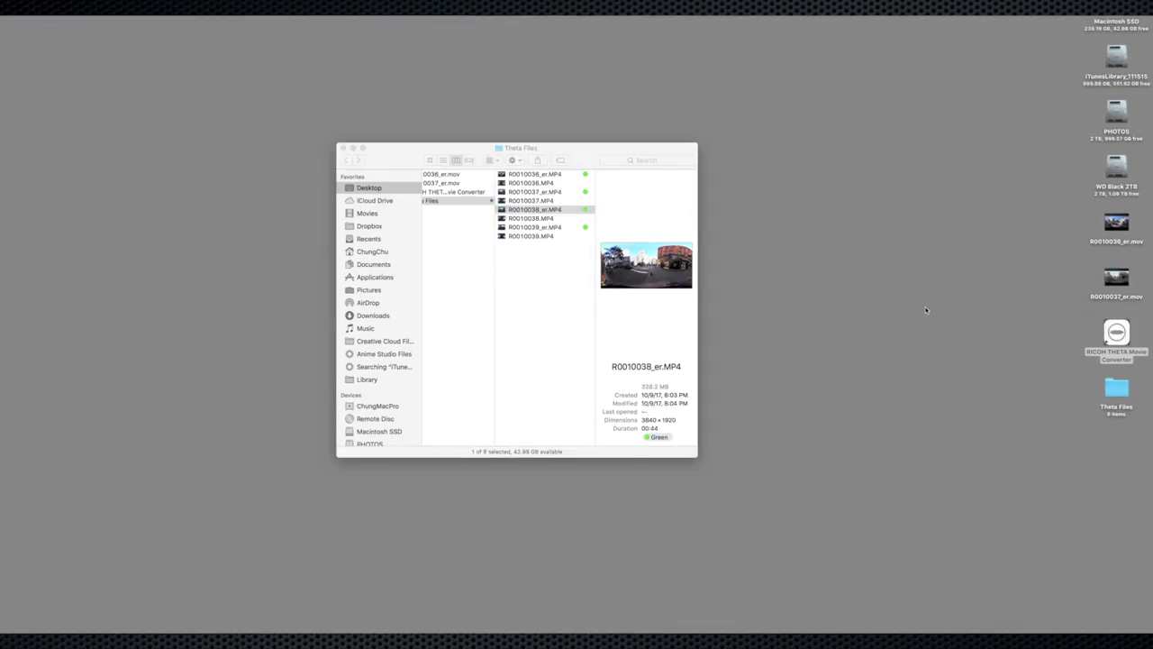
pyautogui.click(690, 324)
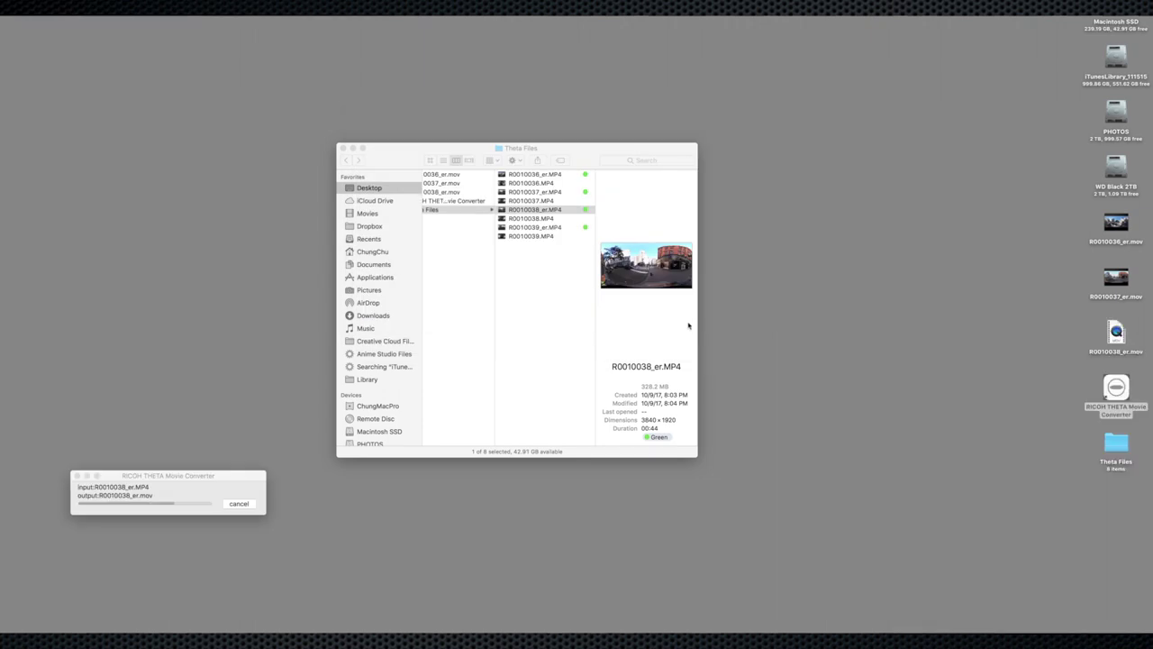
pyautogui.click(501, 227)
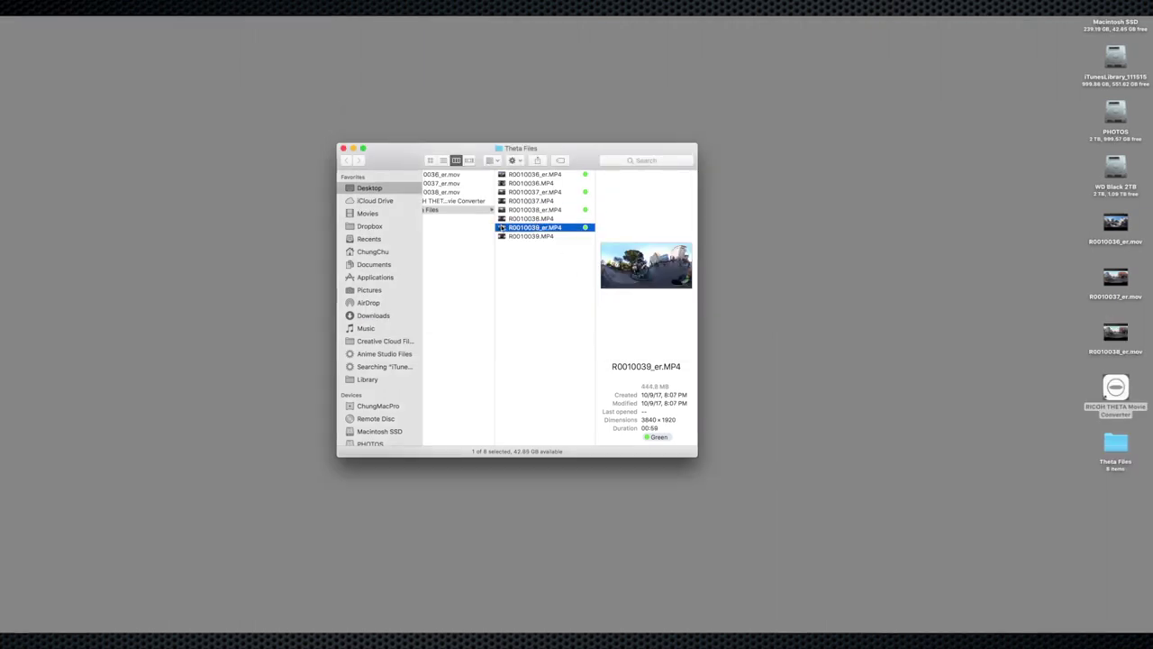
pyautogui.moveTo(501, 227); pyautogui.dragTo(1115, 388)
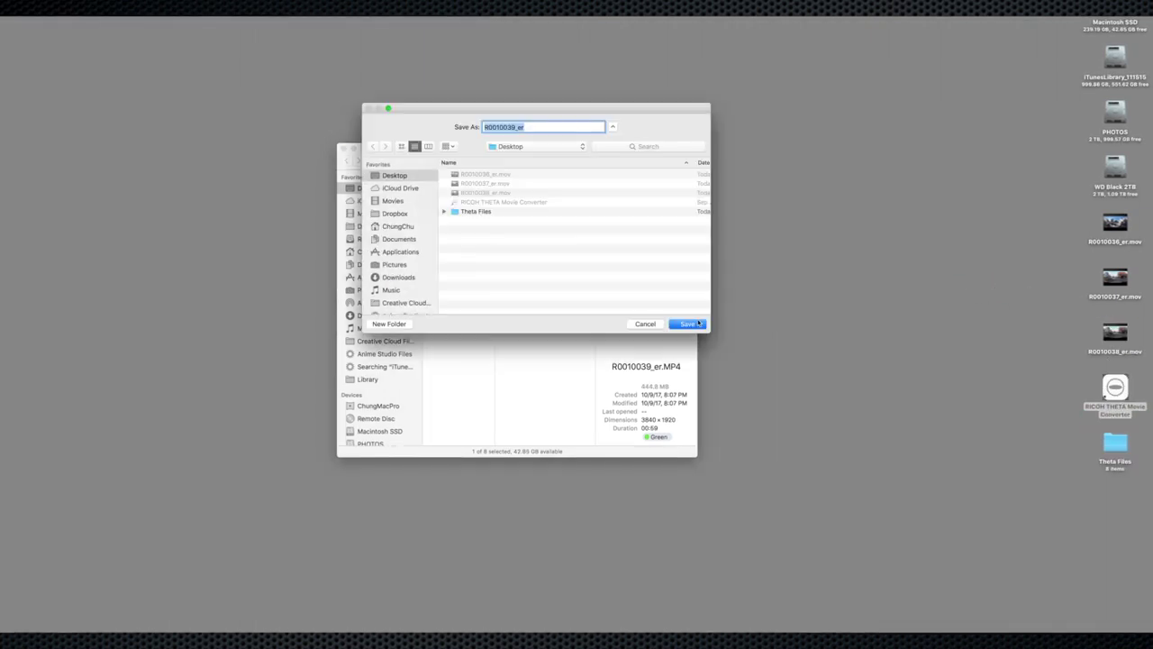
pyautogui.click(690, 323)
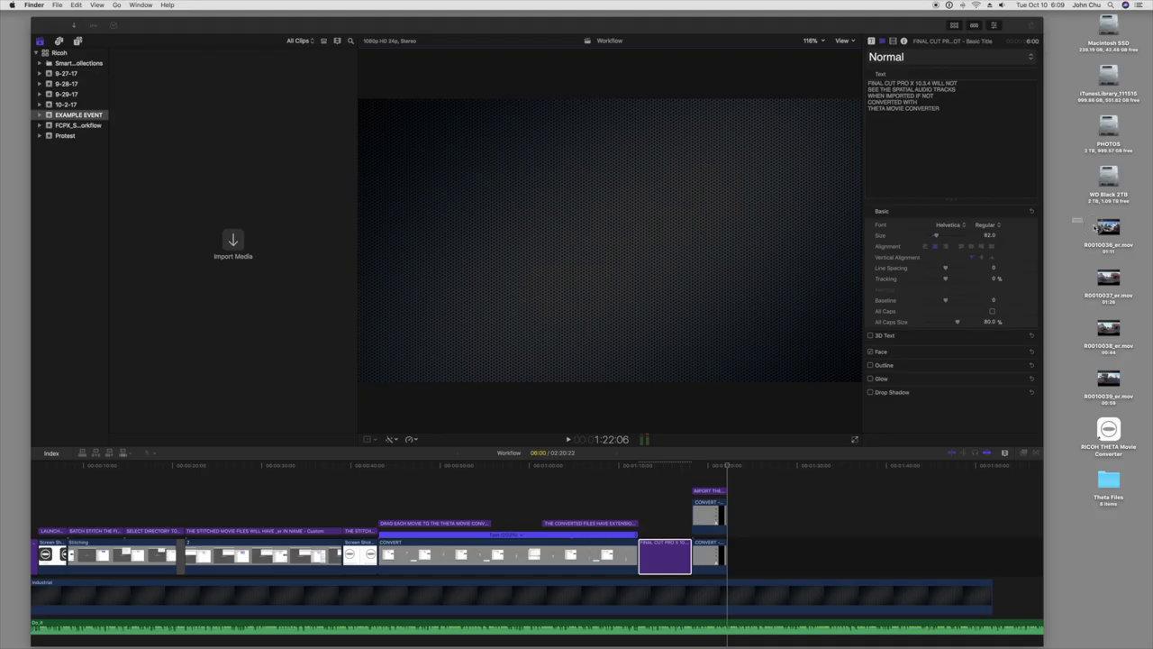
# Import the four .mov clips into EXAMPLE EVENT and create project TEST PROJECT FOR VIDEO
pyautogui.moveTo(1073, 218); pyautogui.dragTo(1145, 386)
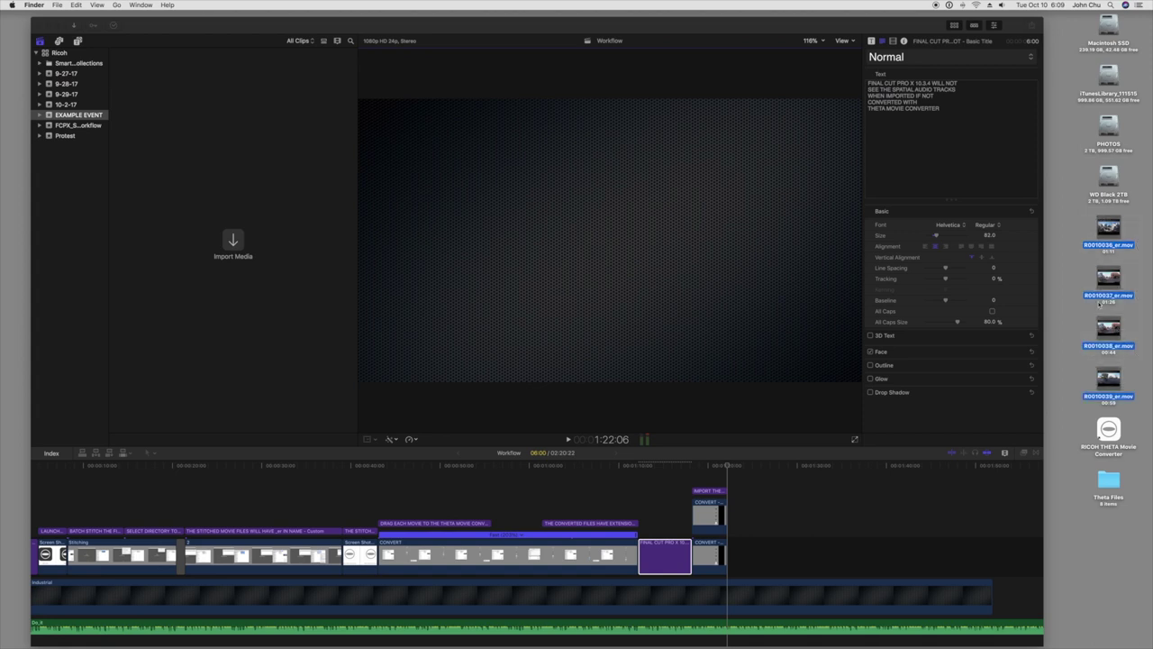
pyautogui.moveTo(1109, 244); pyautogui.dragTo(240, 159)
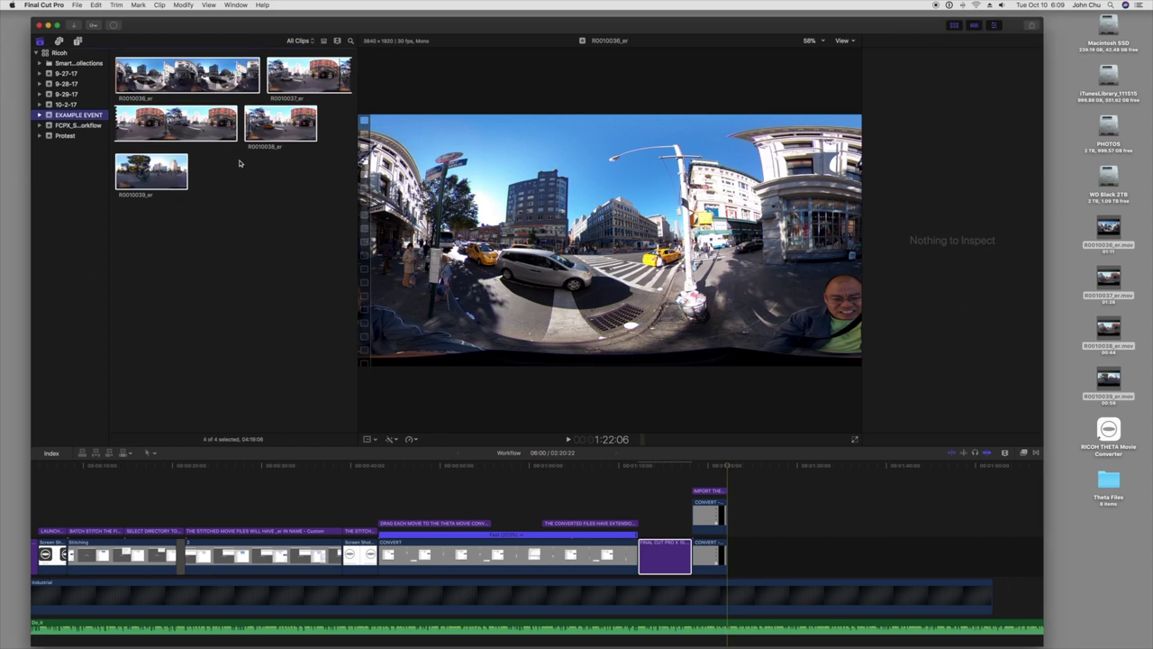
pyautogui.click(76, 4)
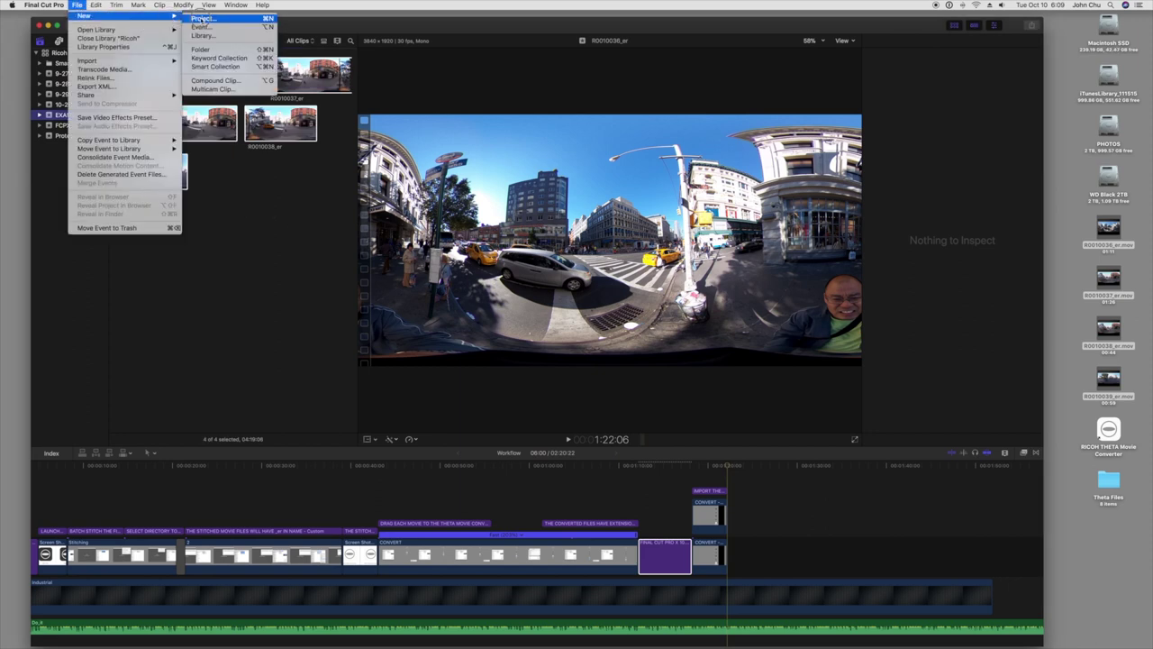
pyautogui.click(200, 18)
pyautogui.write('TEST PROJECT FOR VIDEO')
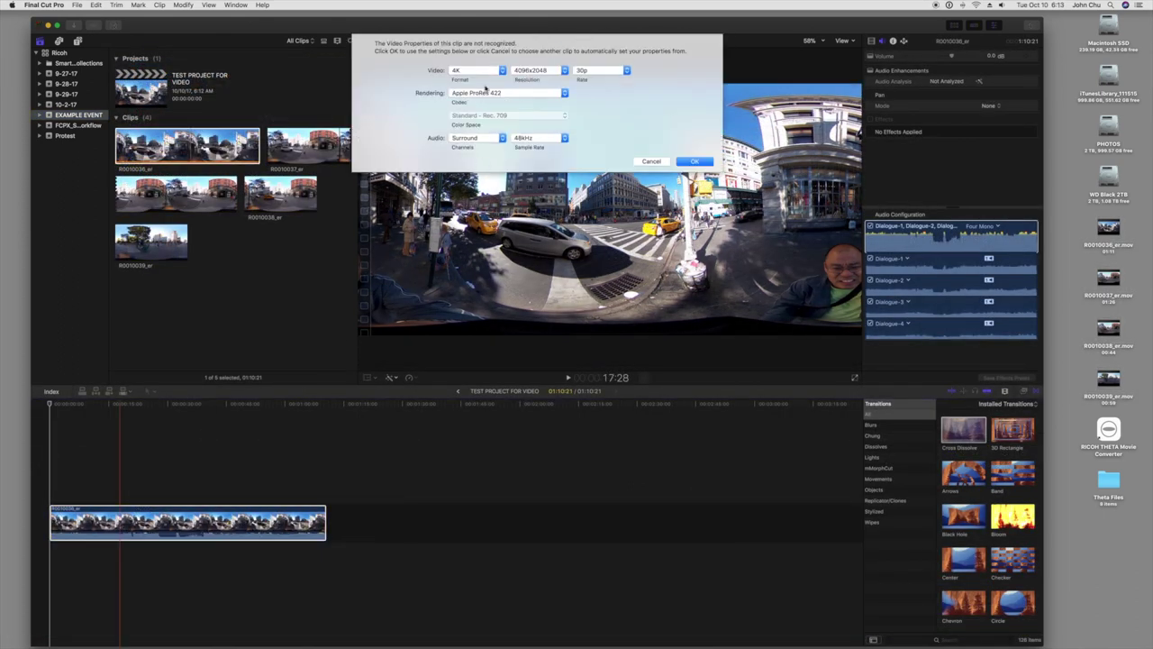
# Make the project 3840×1920 30p Surround and expand R0010036_er's audio into four channel lanes
pyautogui.click(478, 70)
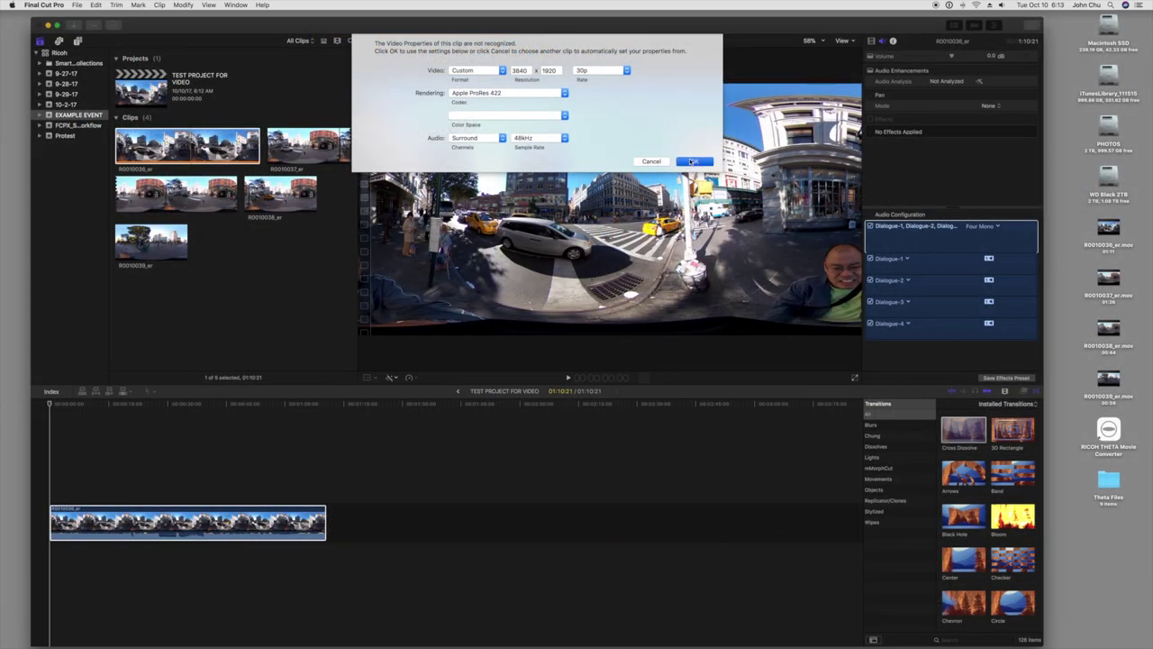
pyautogui.click(691, 161)
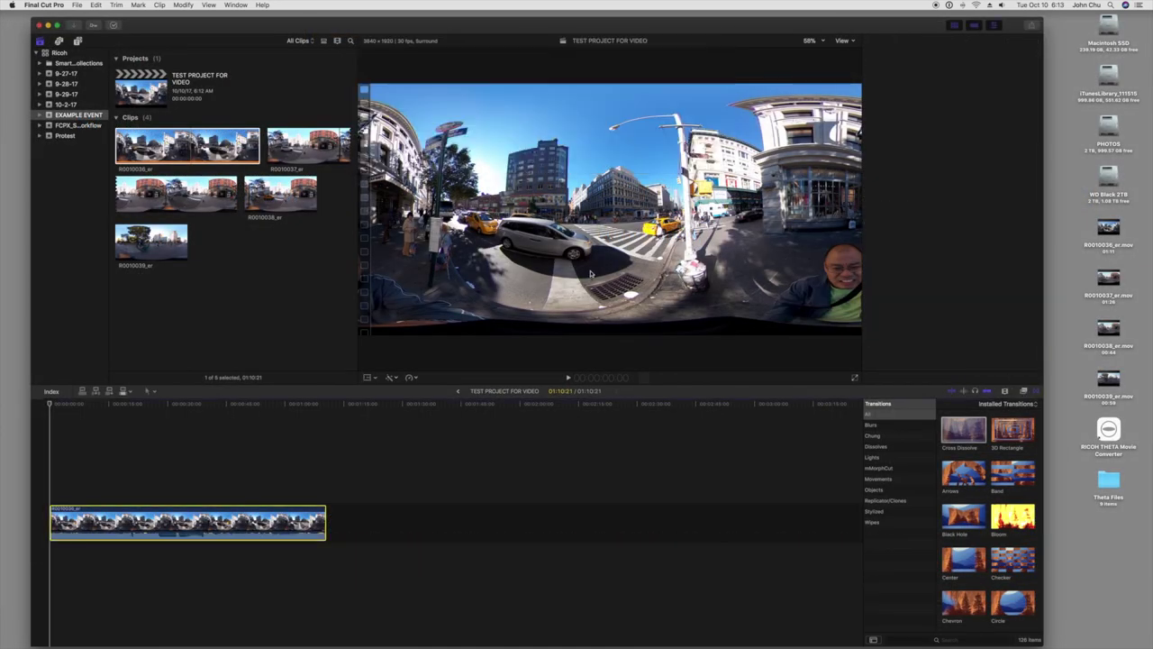
pyautogui.press('super+4')
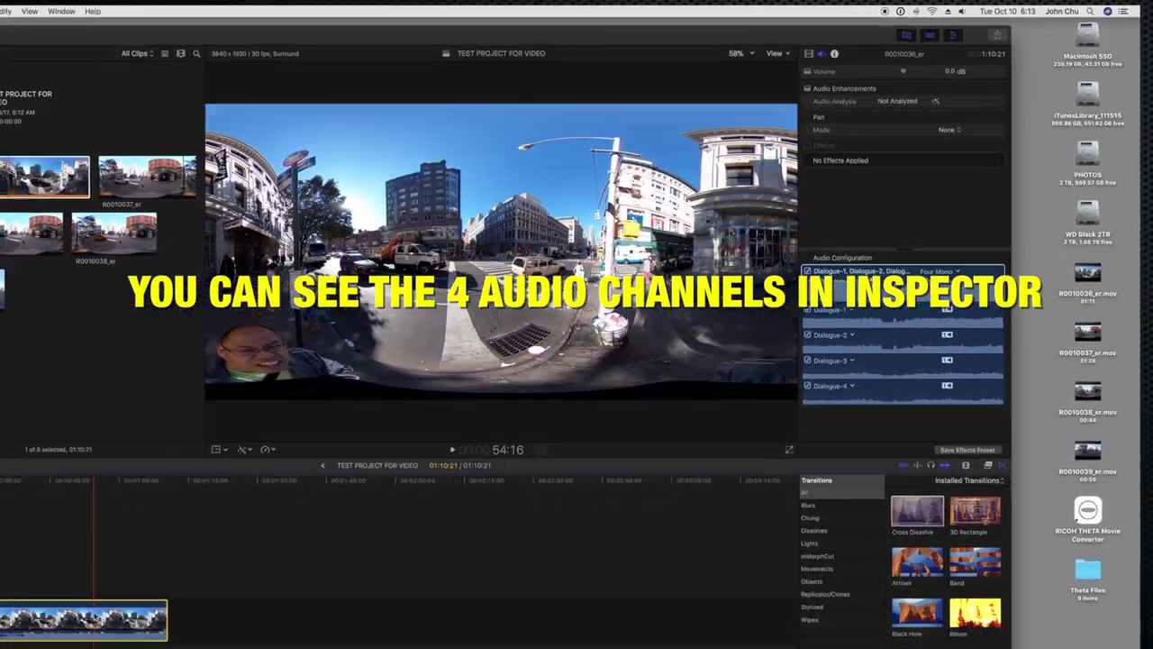
pyautogui.rightClick(280, 510)
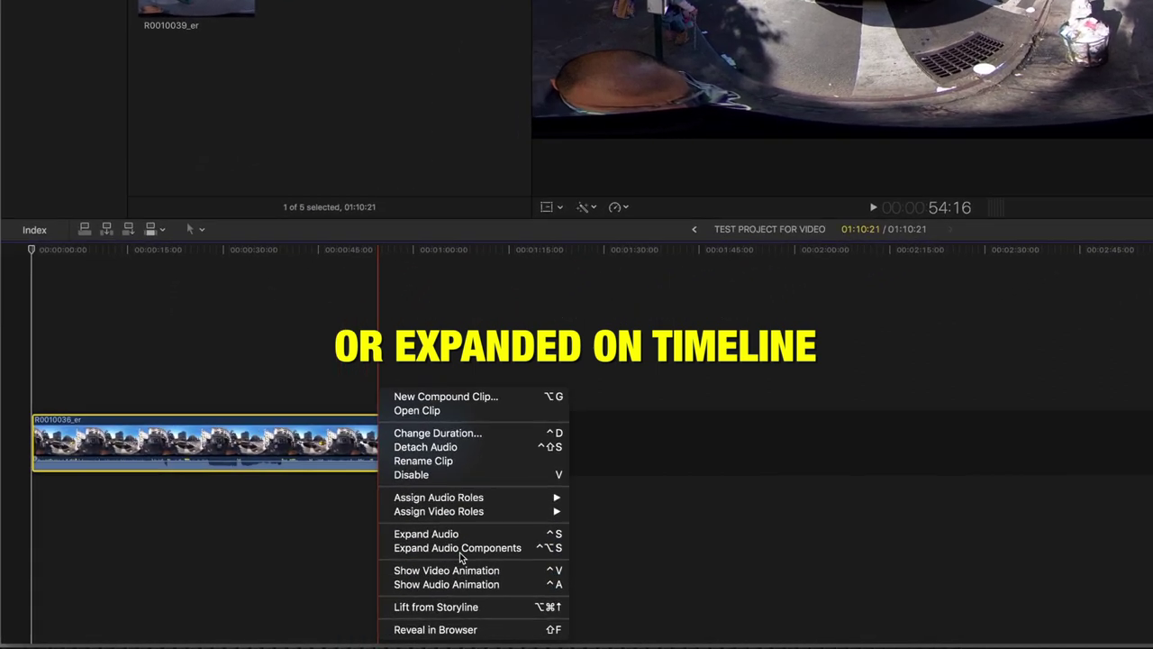
pyautogui.click(330, 584)
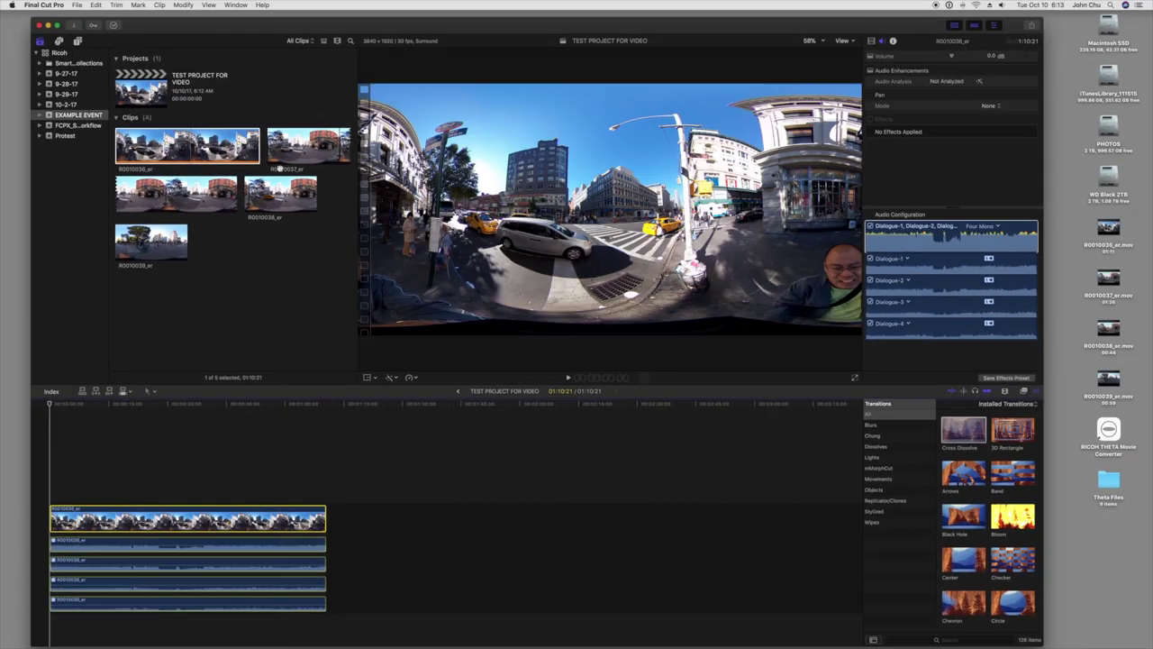
# Append R0010037_er, R0010038_er and R0010039_er to the end of the timeline
pyautogui.click(284, 155)
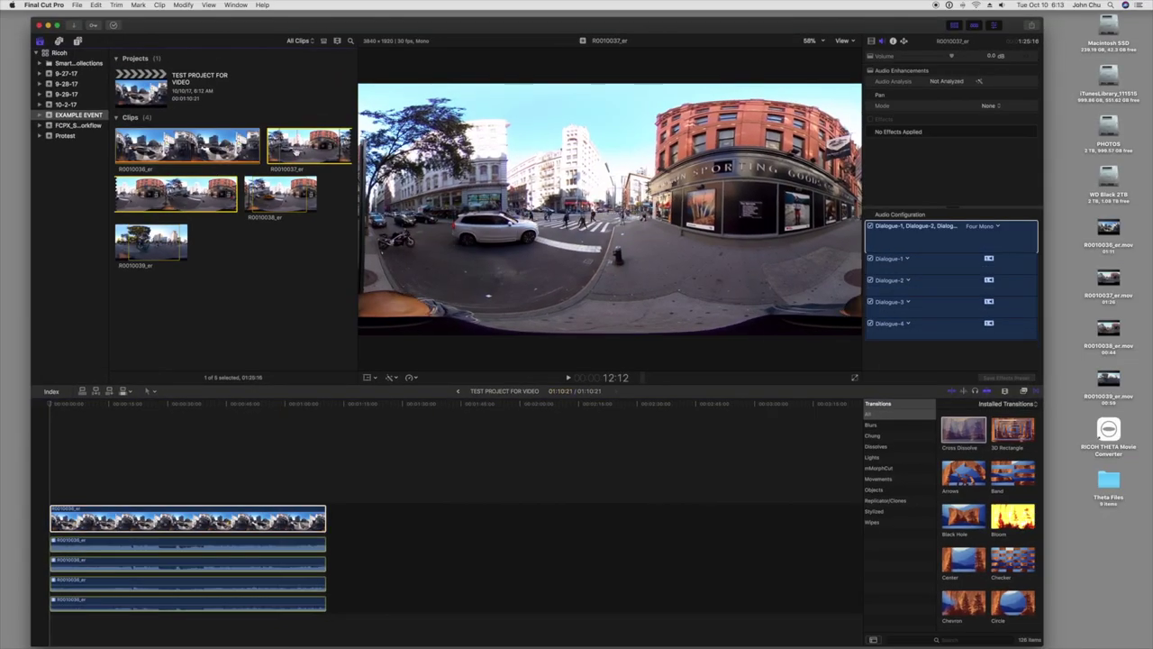
pyautogui.press('e')
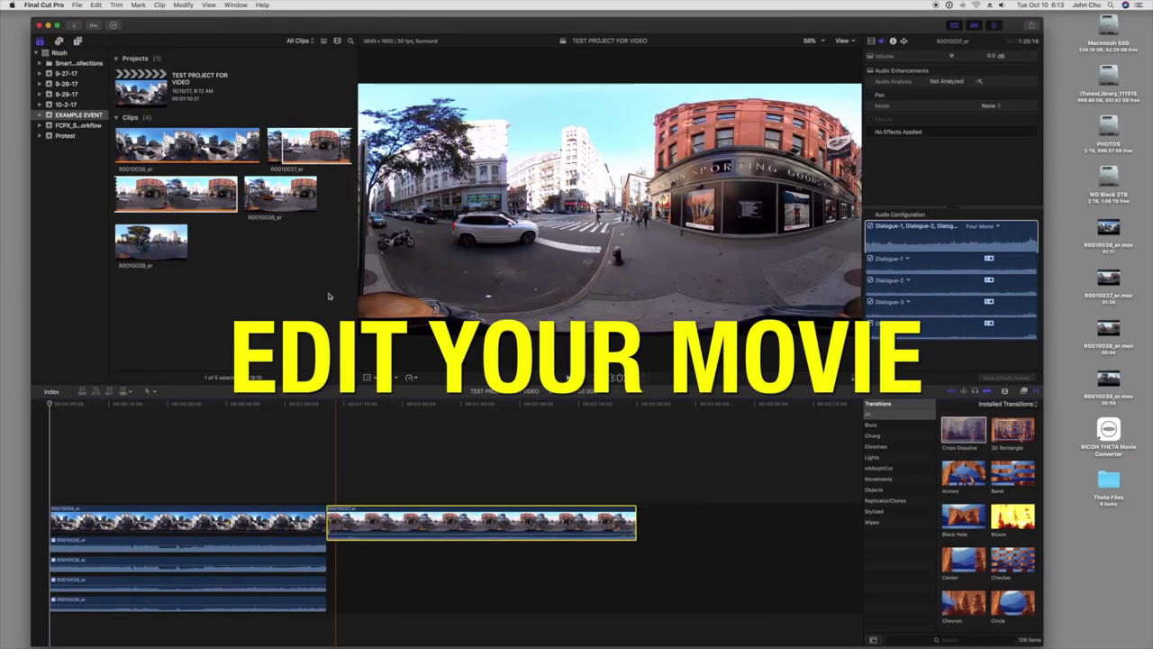
pyautogui.click(267, 202)
pyautogui.press('e')
pyautogui.hotkey('shift', 'z')
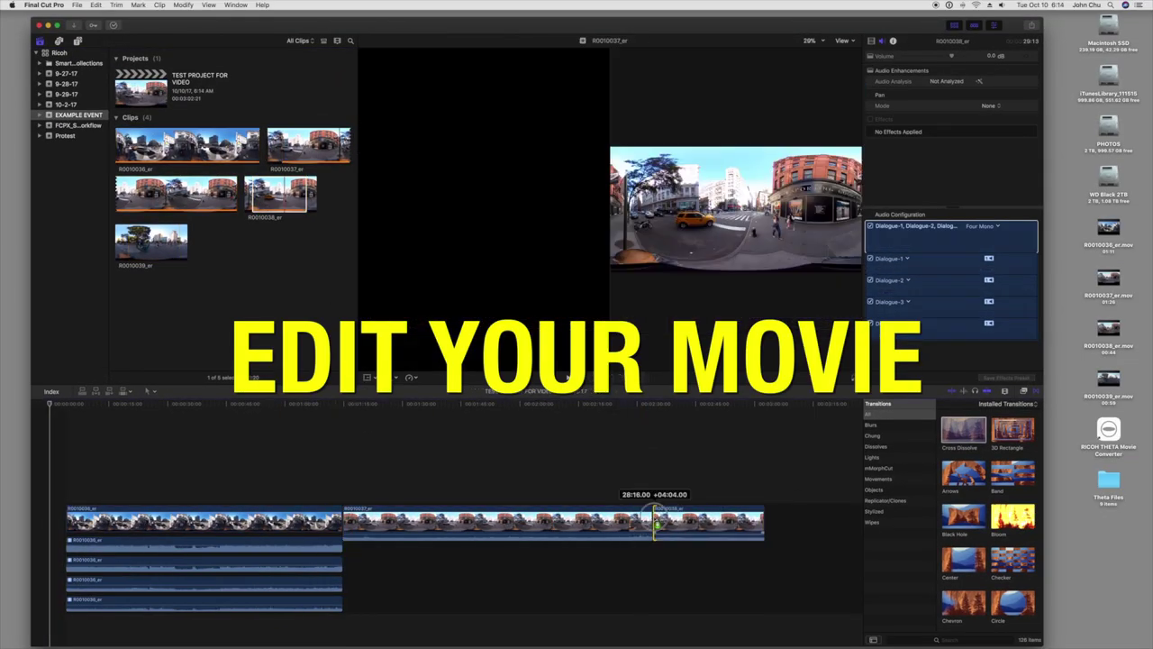
pyautogui.click(152, 242)
pyautogui.press('e')
# Add cross dissolves between all the clips and fit the whole timeline in view
pyautogui.press('super+t')
pyautogui.hotkey('shift', 'z')
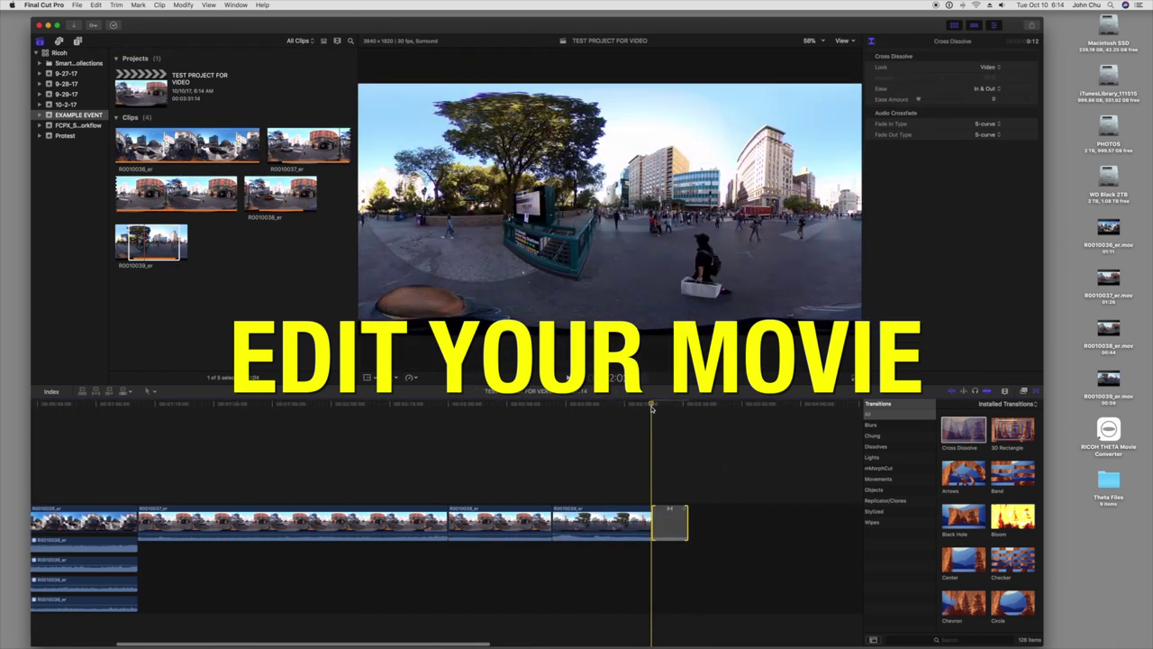
pyautogui.hotkey('shift', 'z')
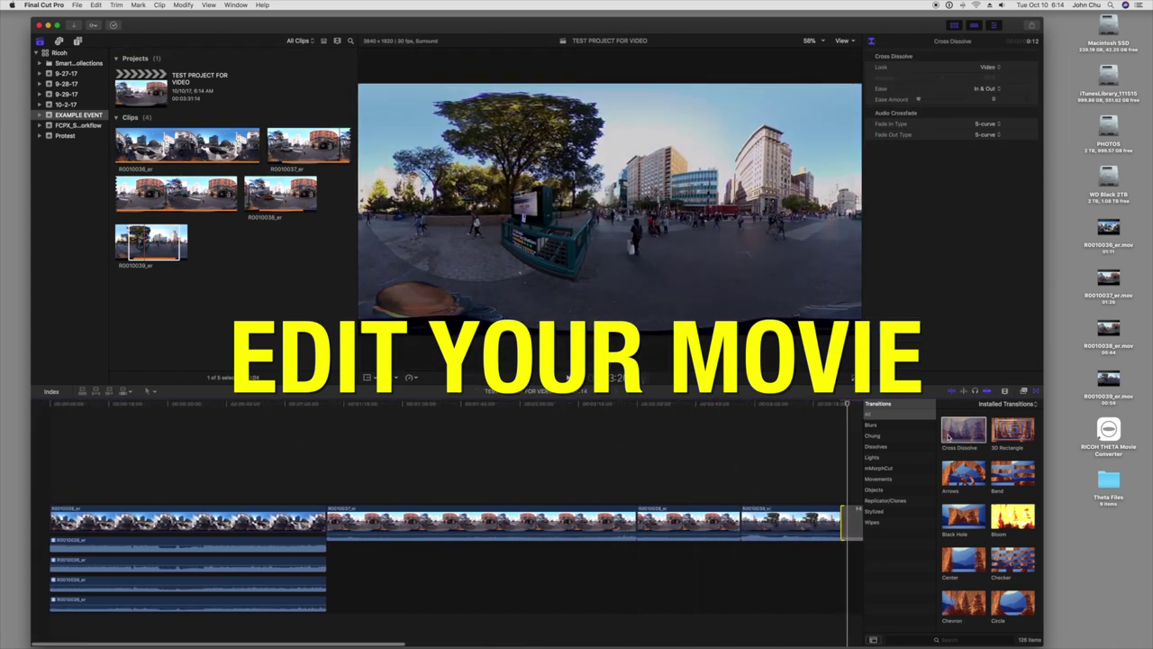
pyautogui.rightClick(217, 520)
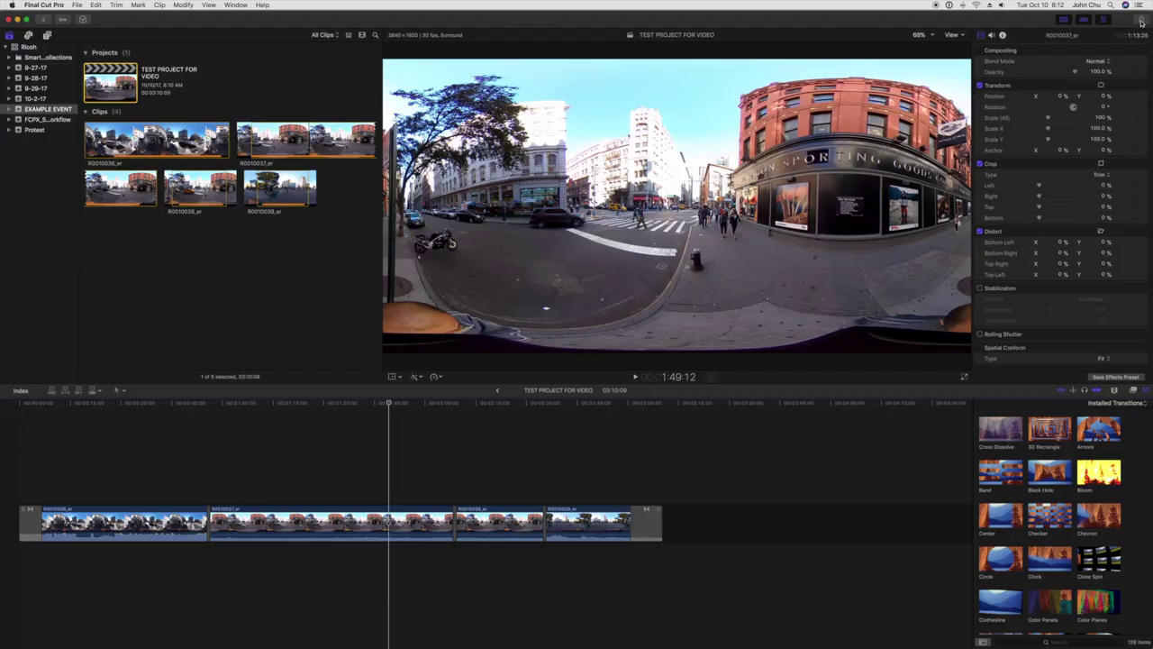
# Start a Master File share with roles exported as separate files
pyautogui.click(1141, 20)
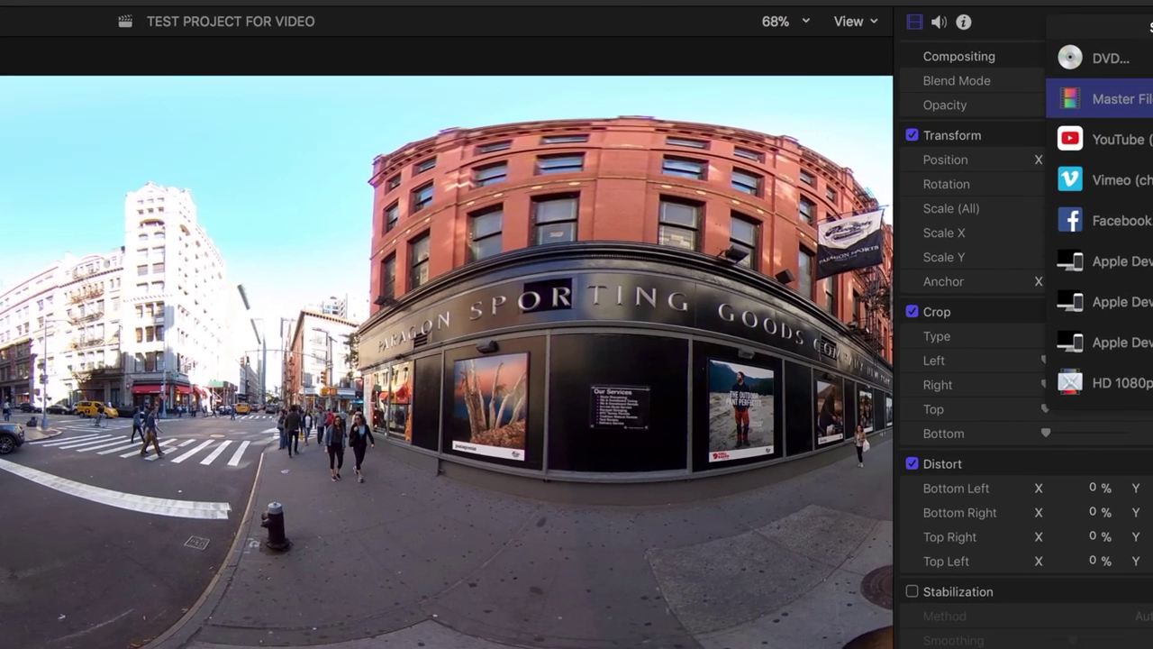
pyautogui.click(1019, 158)
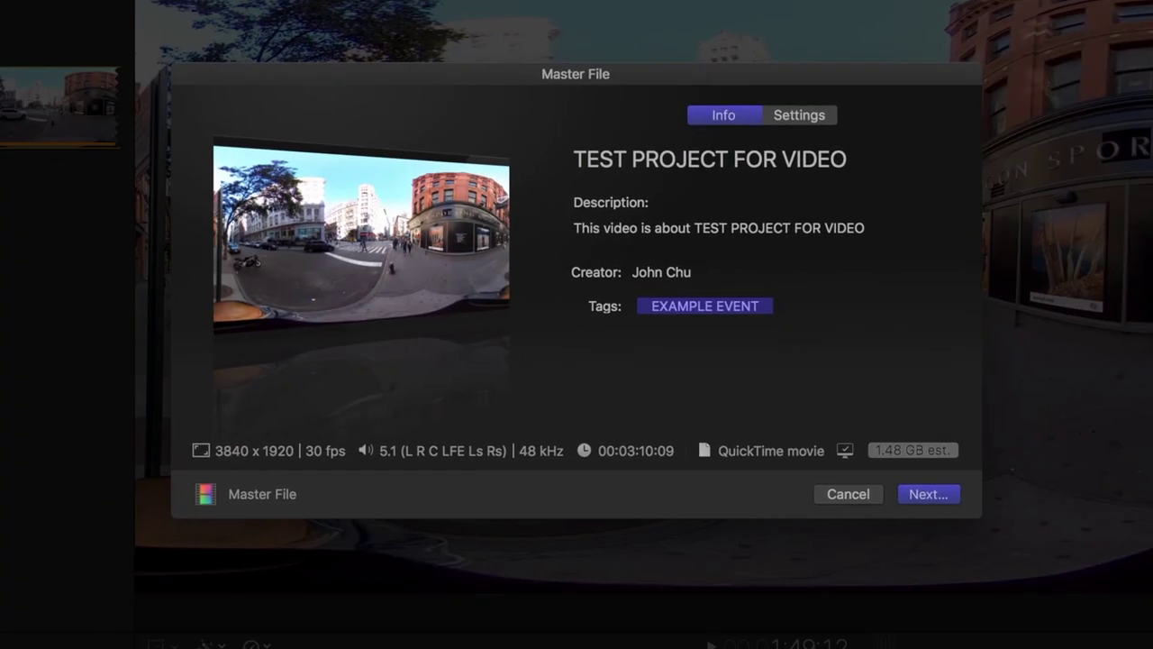
pyautogui.click(799, 114)
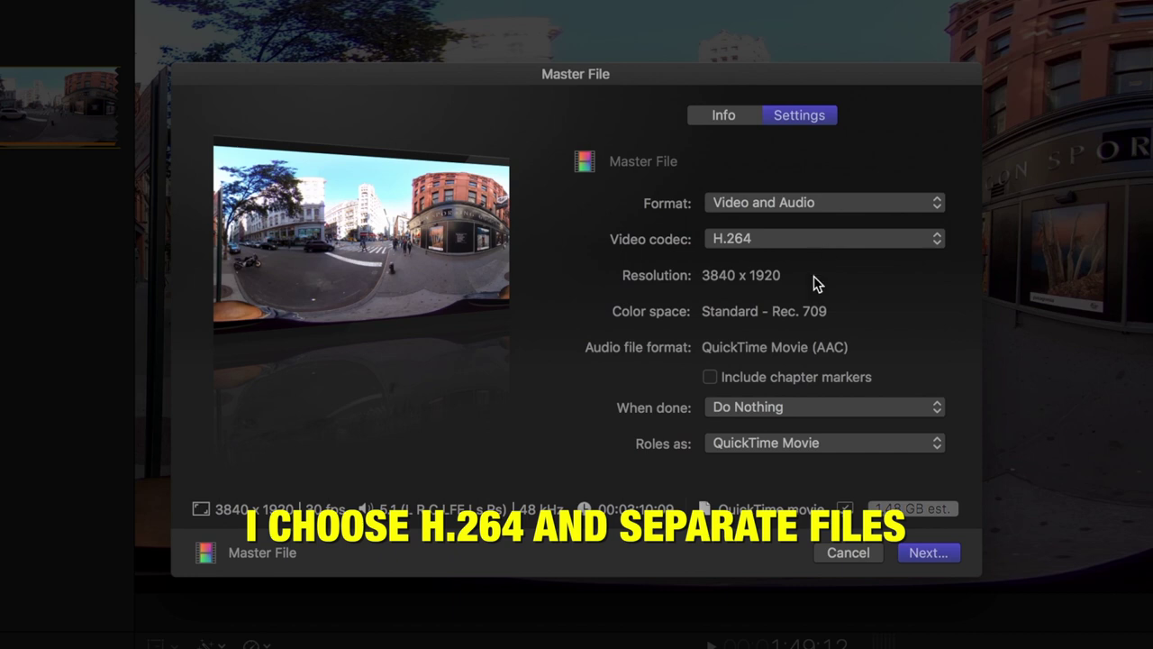
pyautogui.click(818, 445)
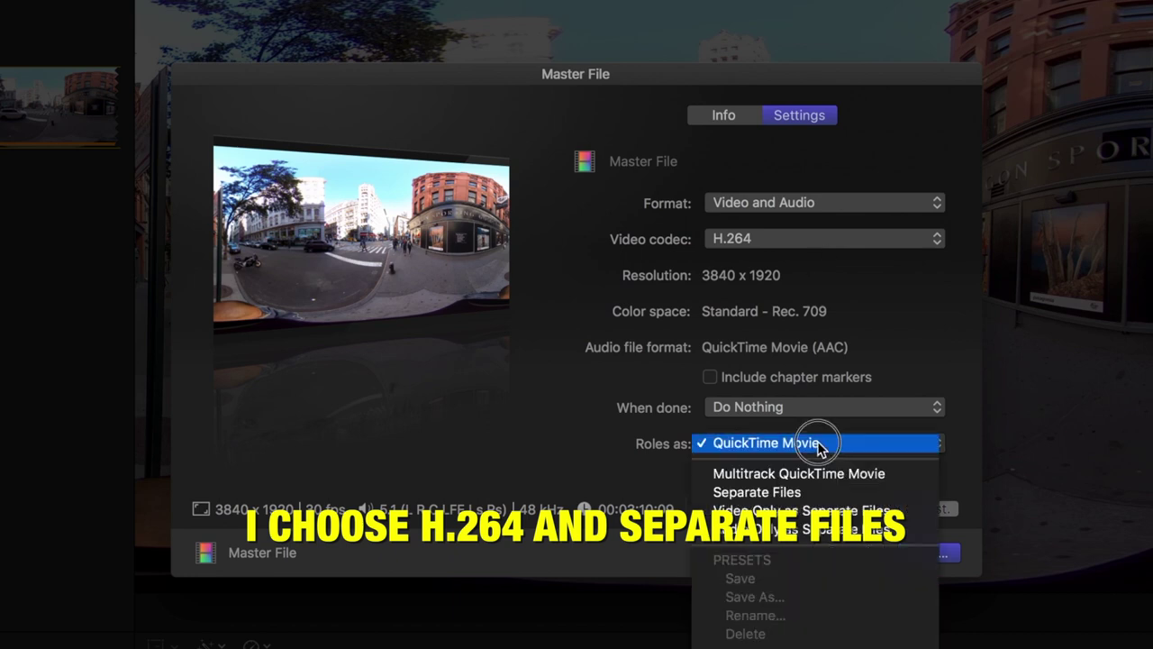
pyautogui.click(862, 494)
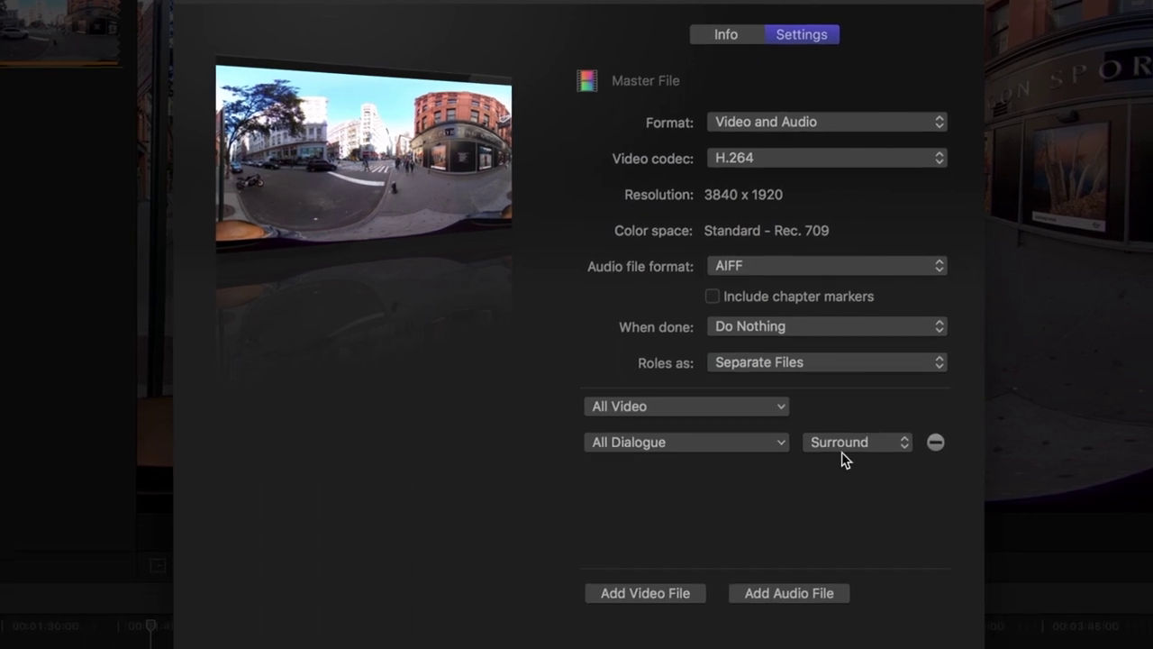
# Add Dialogue-1 and Dialogue-2 as separate mono audio files
pyautogui.click(723, 443)
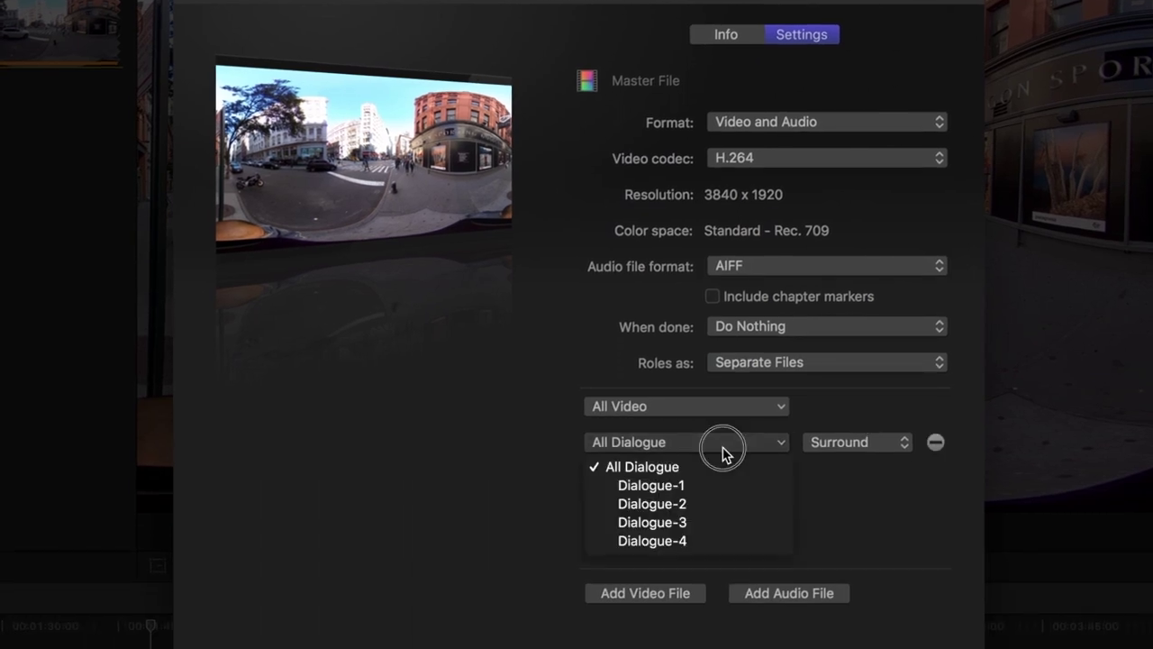
pyautogui.click(652, 484)
pyautogui.click(860, 444)
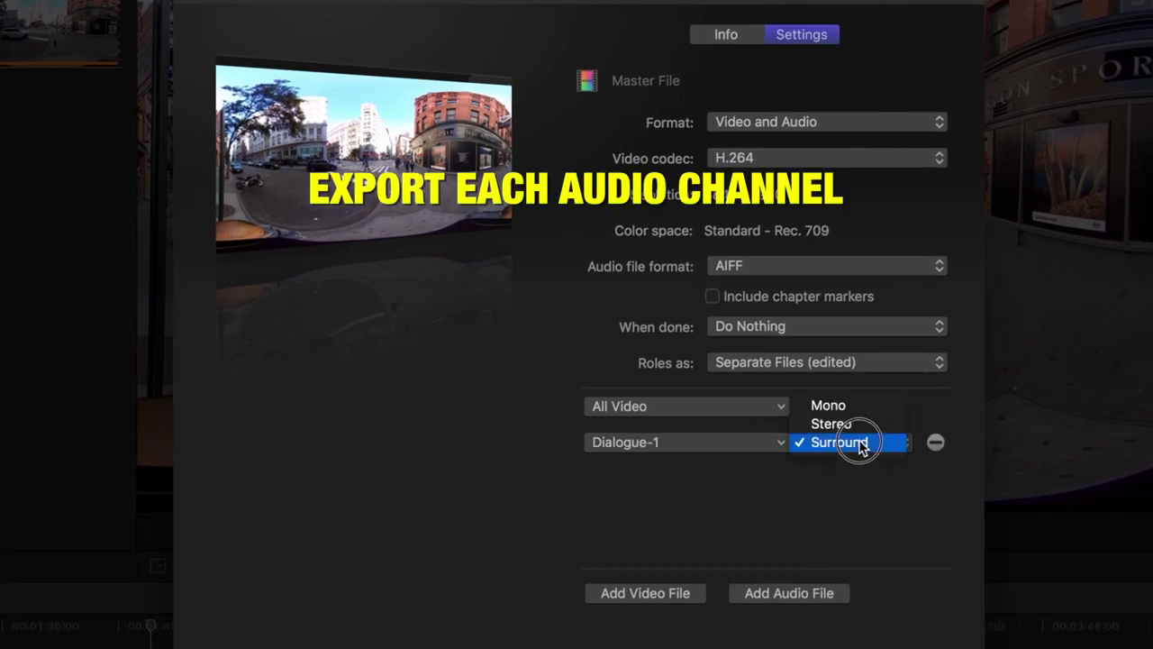
pyautogui.click(831, 406)
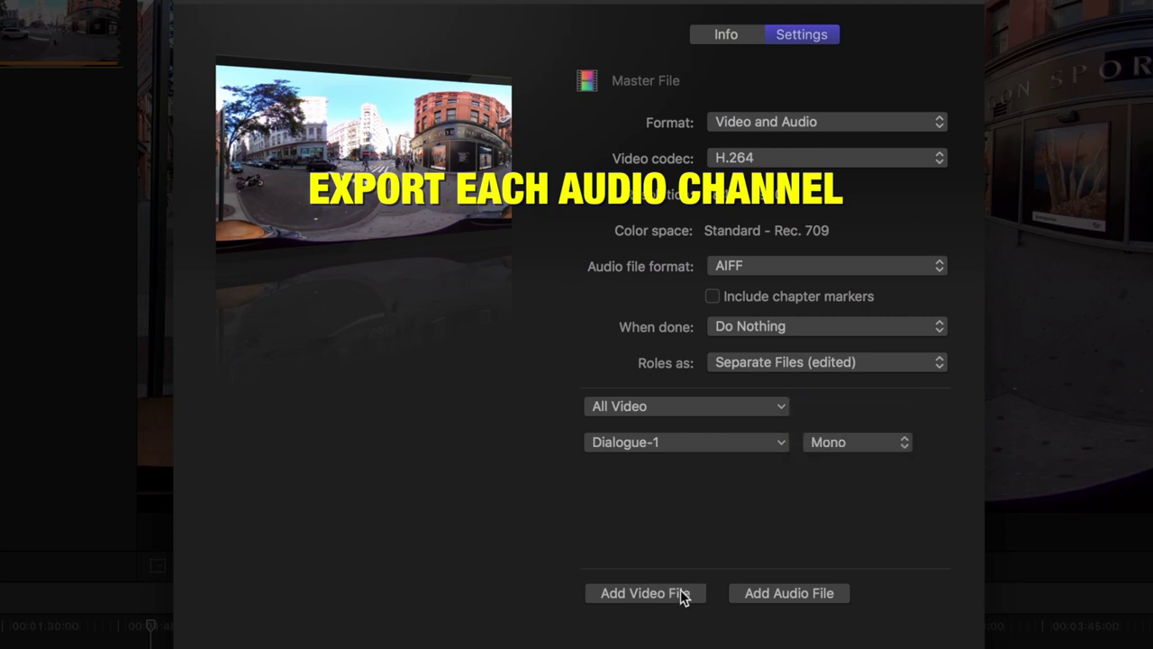
pyautogui.click(791, 595)
pyautogui.click(757, 479)
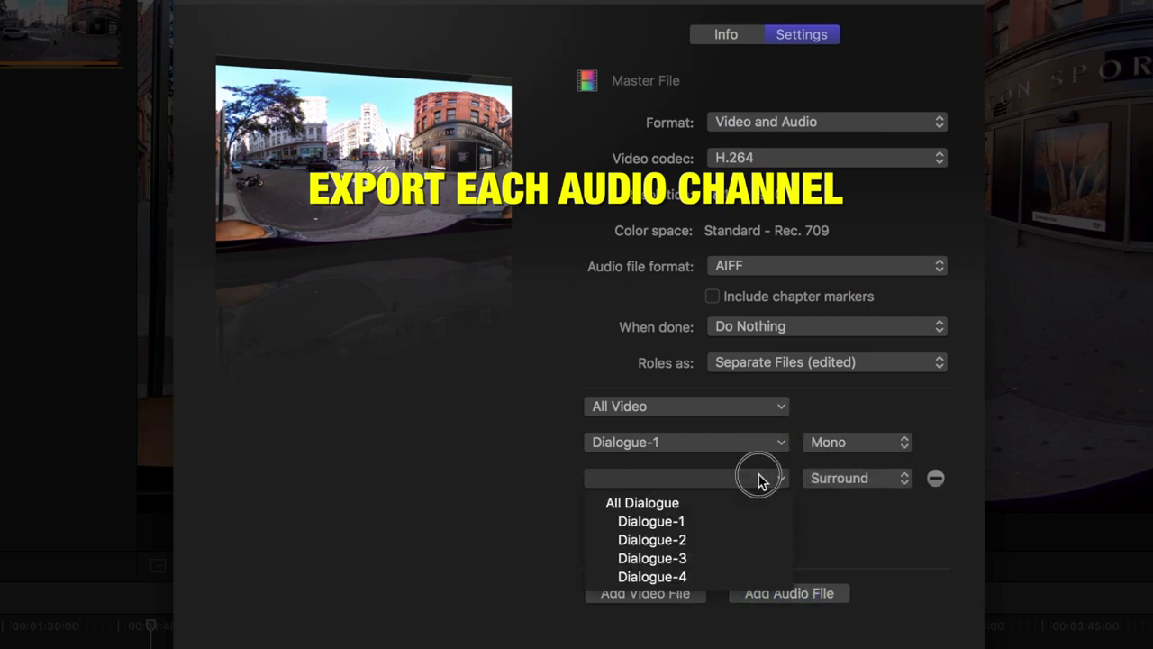
pyautogui.click(694, 541)
pyautogui.click(872, 480)
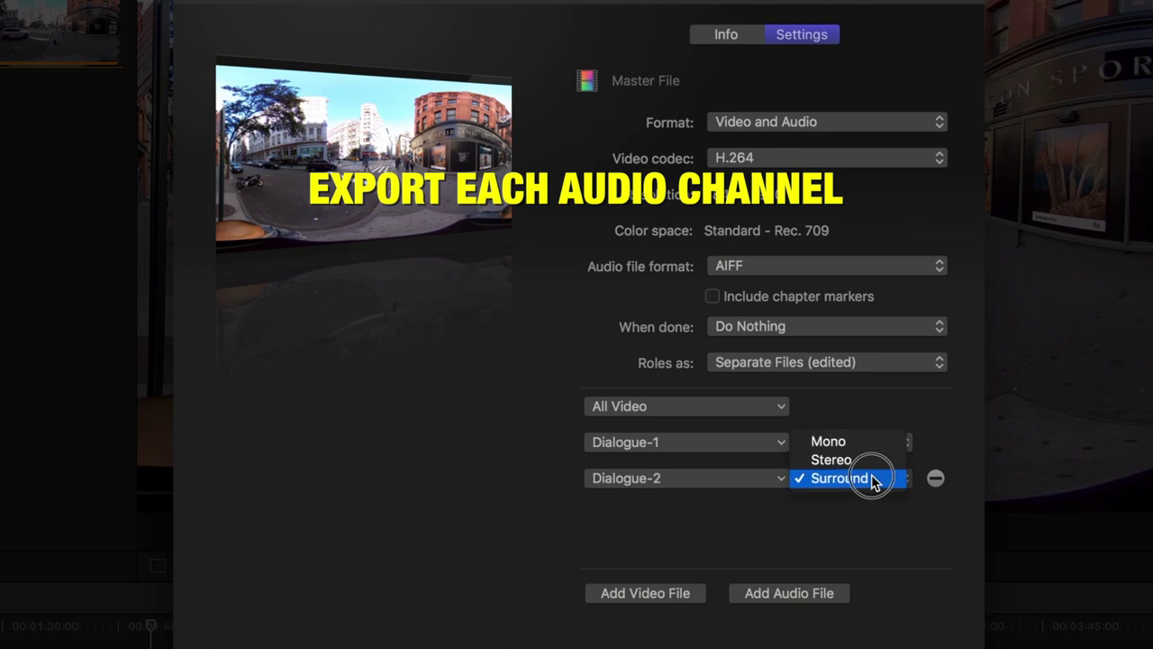
pyautogui.click(863, 440)
# Add Dialogue-3 and Dialogue-4 as separate mono audio files
pyautogui.click(777, 589)
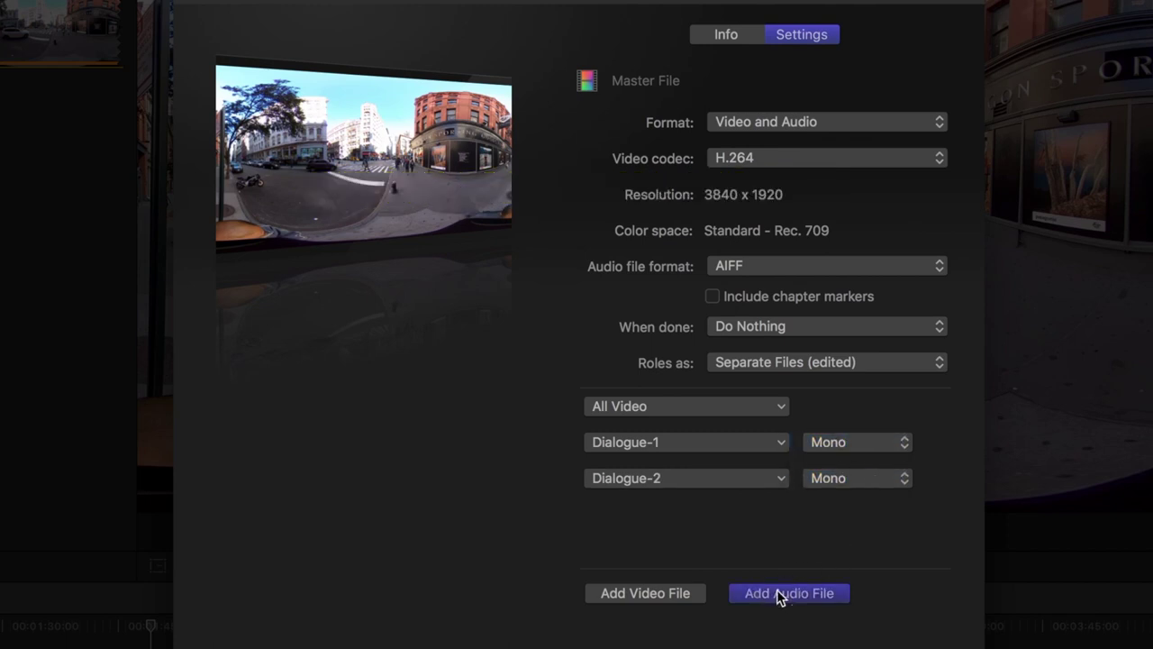
pyautogui.click(731, 514)
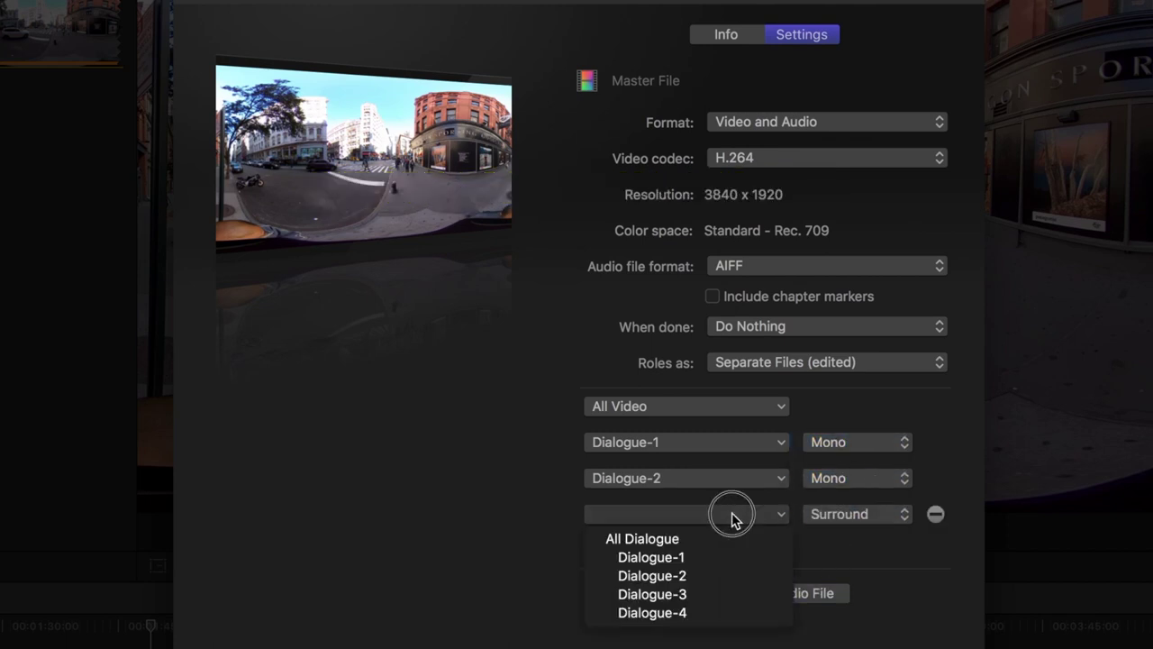
pyautogui.click(721, 596)
pyautogui.click(850, 514)
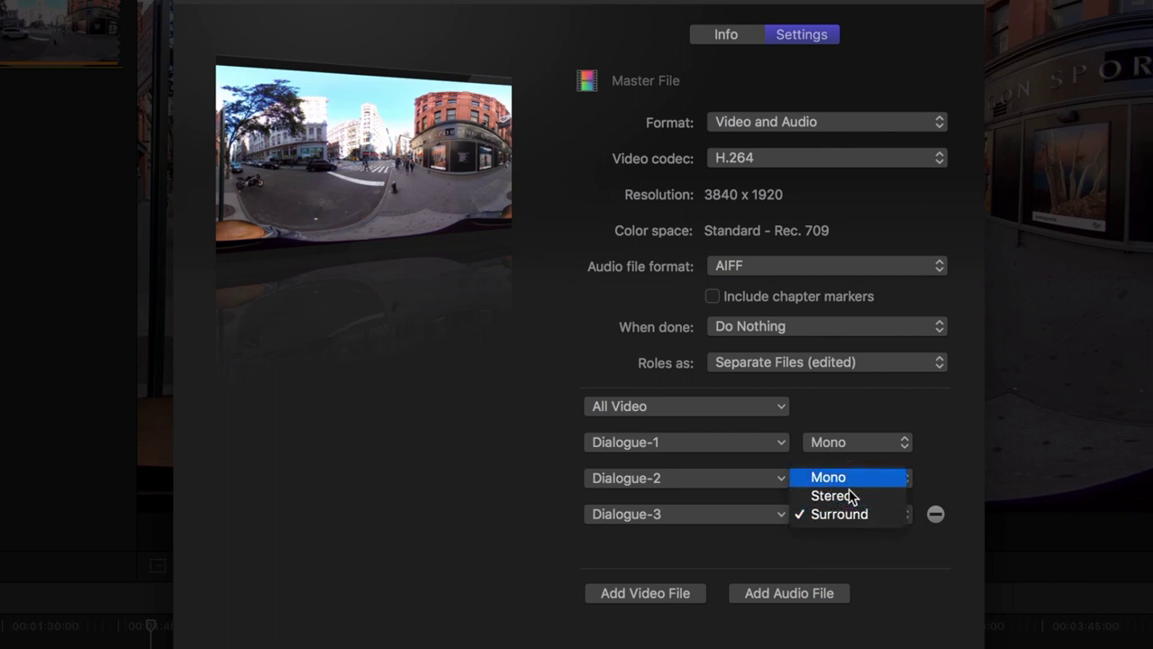
pyautogui.click(833, 478)
pyautogui.click(782, 595)
pyautogui.click(772, 552)
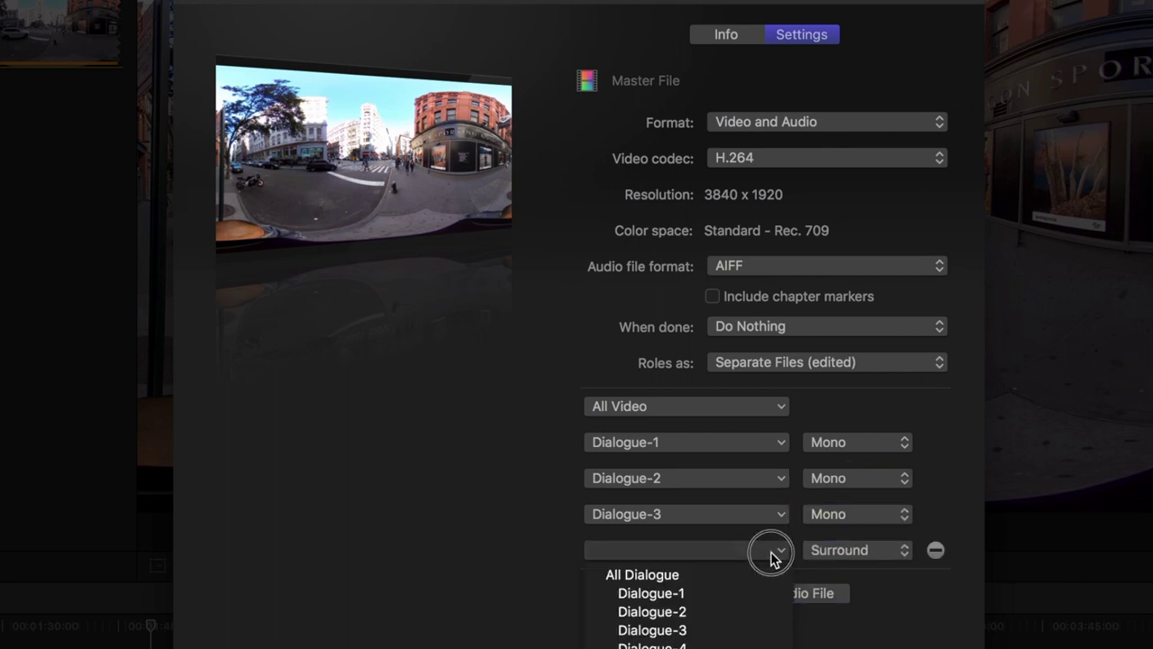
pyautogui.click(705, 645)
pyautogui.click(879, 554)
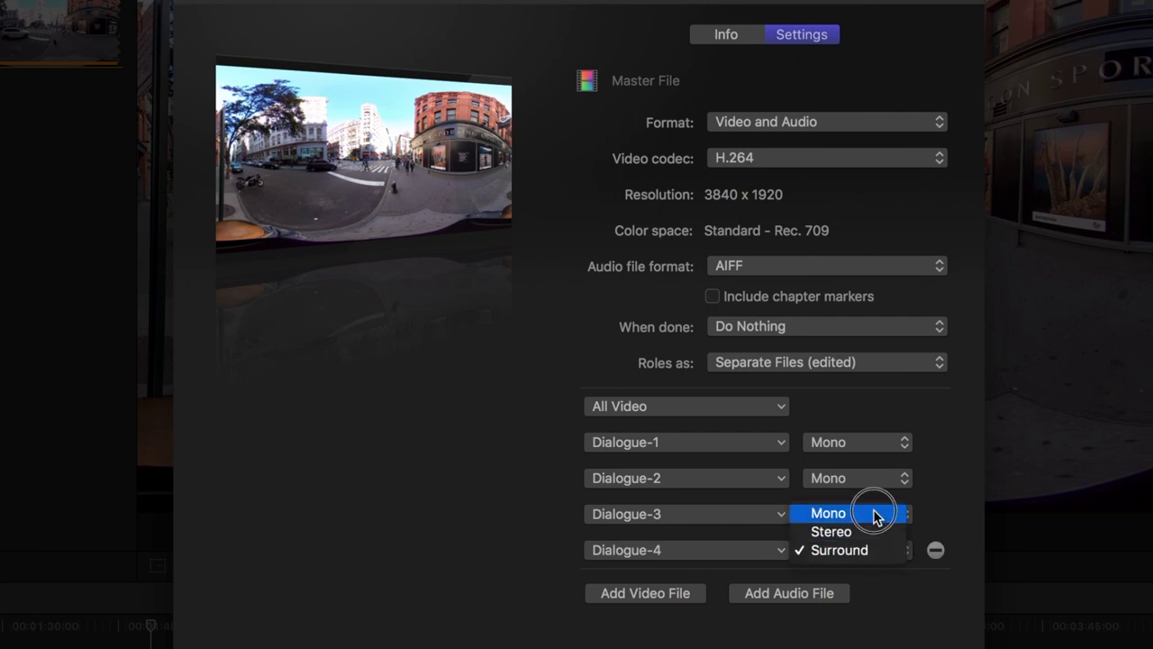
pyautogui.click(877, 515)
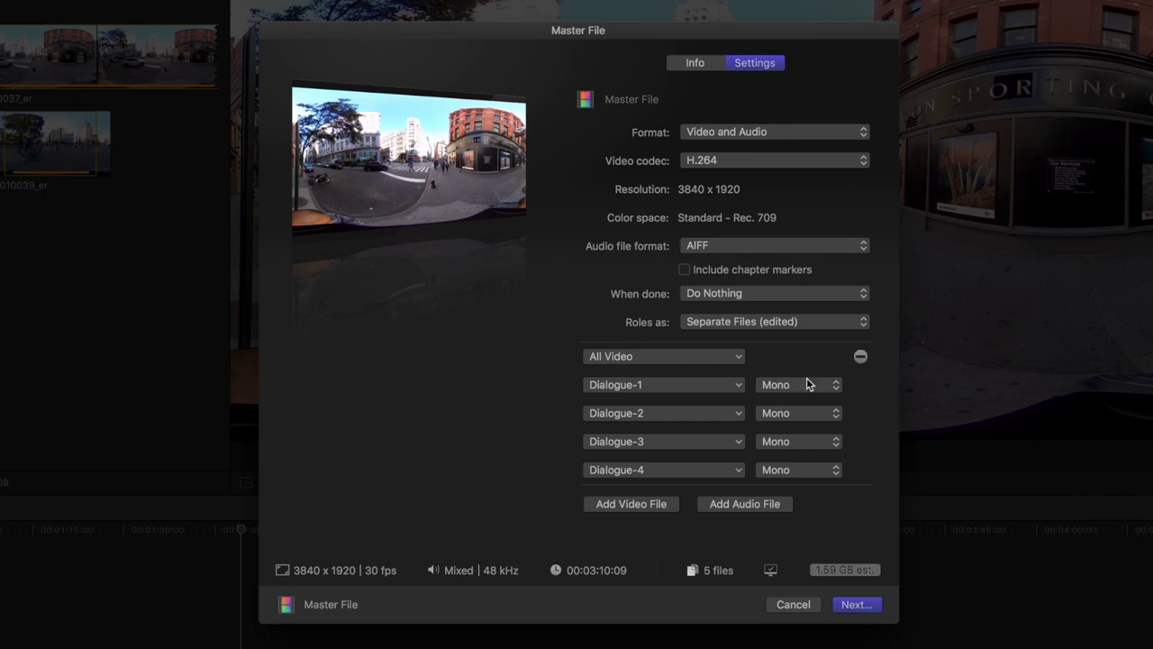
# Save the master file export into a new desktop folder named EXPORTED TRACKS
pyautogui.click(856, 607)
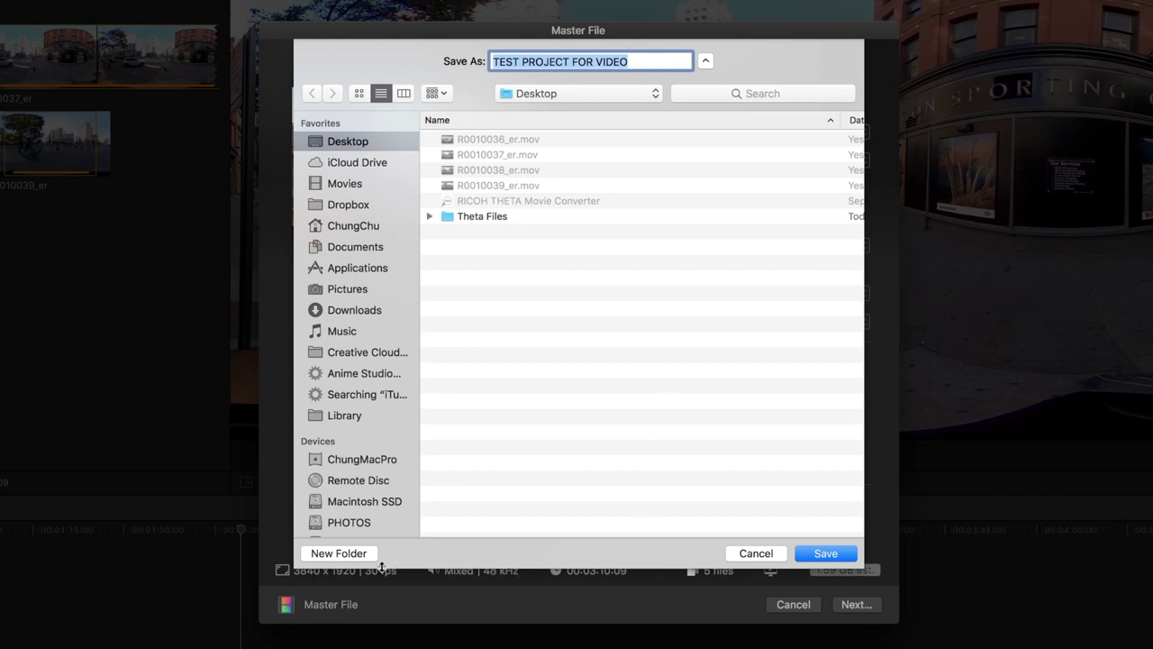
pyautogui.click(369, 555)
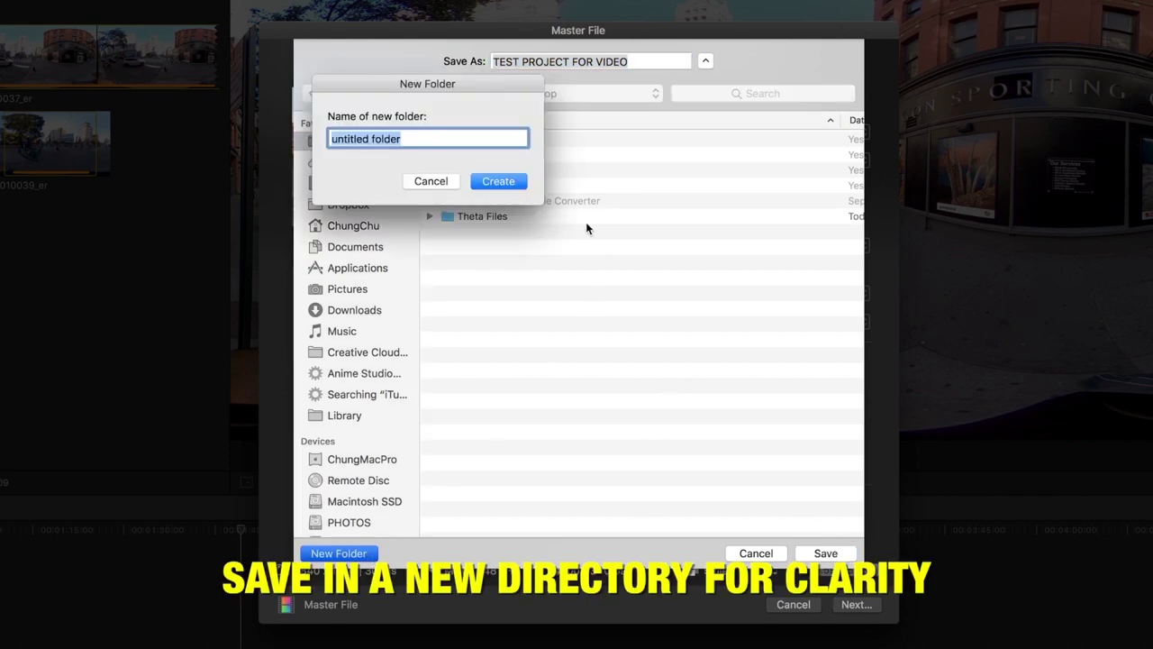
pyautogui.write('d')
pyautogui.press('BackSpace')
pyautogui.write('ma')
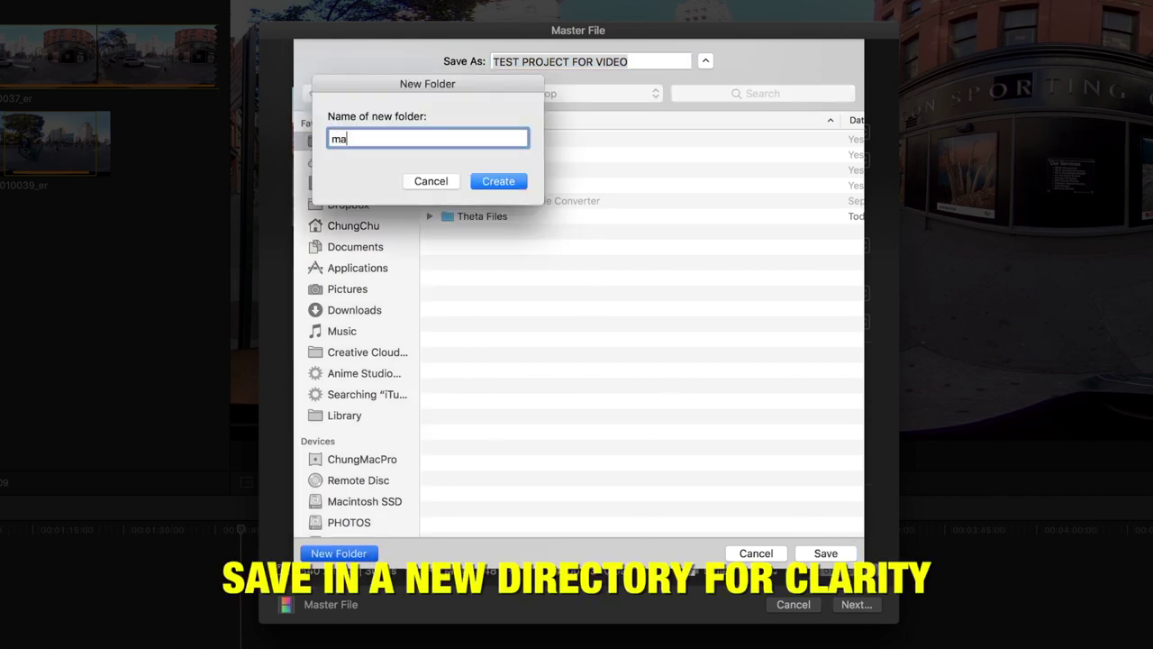
pyautogui.write('s')
pyautogui.press('BackSpace')
pyautogui.write('EX')
pyautogui.write('PORTED TRACKS')
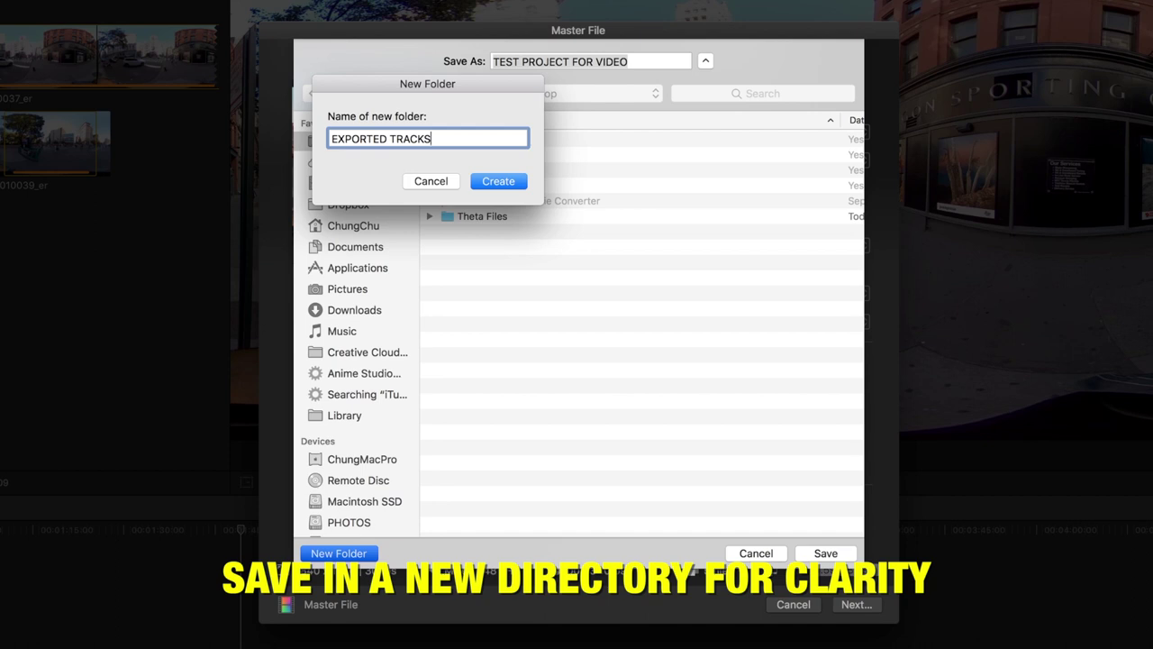
pyautogui.press('Return')
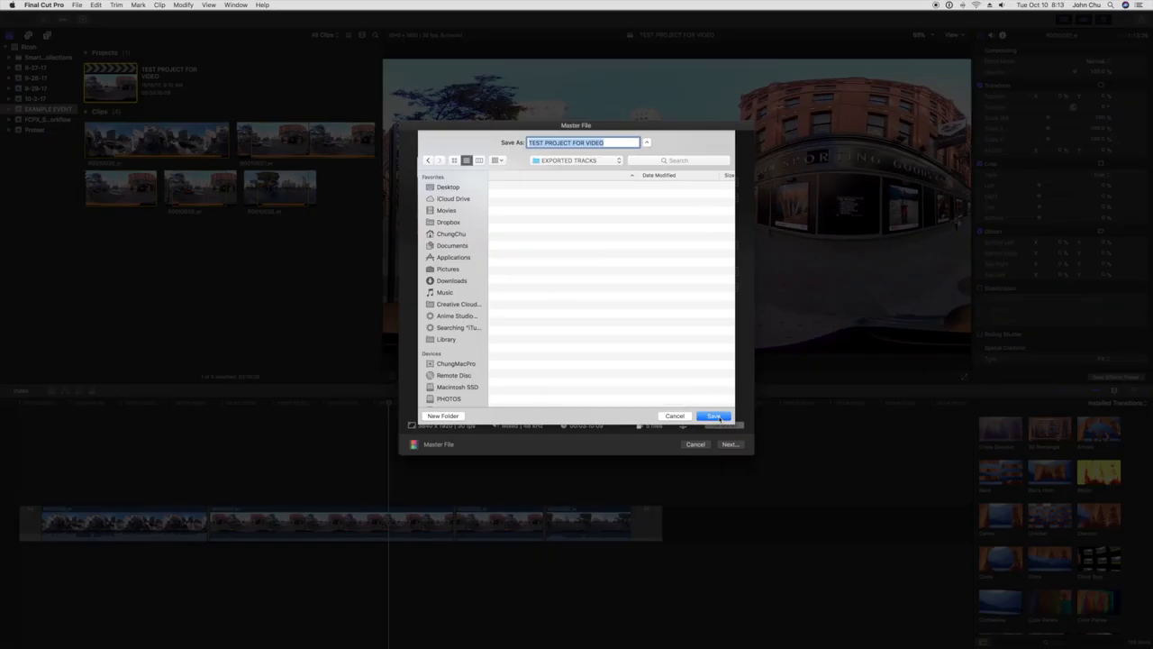
pyautogui.click(719, 417)
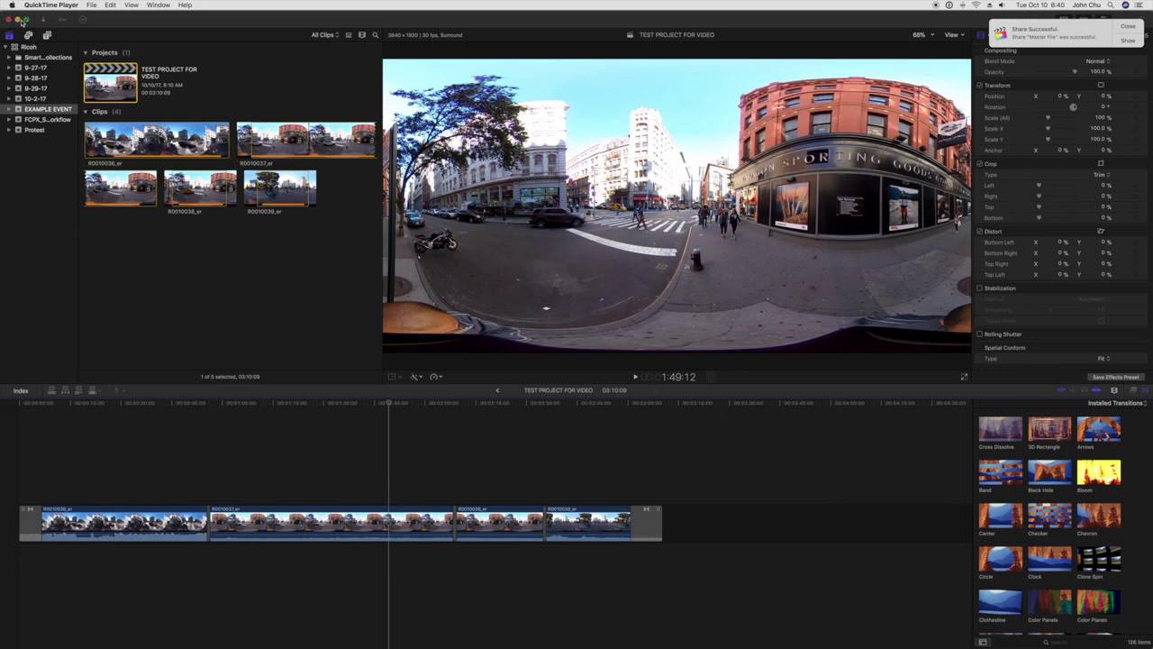
# Open the EXPORTED TRACKS folder from the desktop and view its files as icons
pyautogui.click(18, 19)
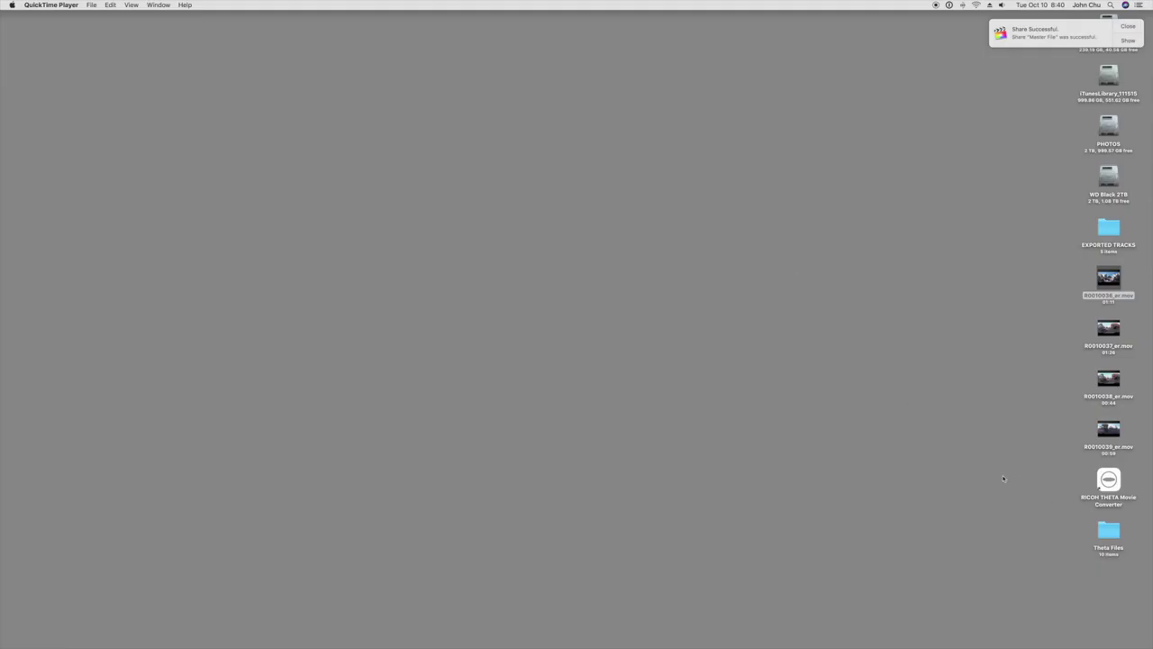
pyautogui.click(1104, 233)
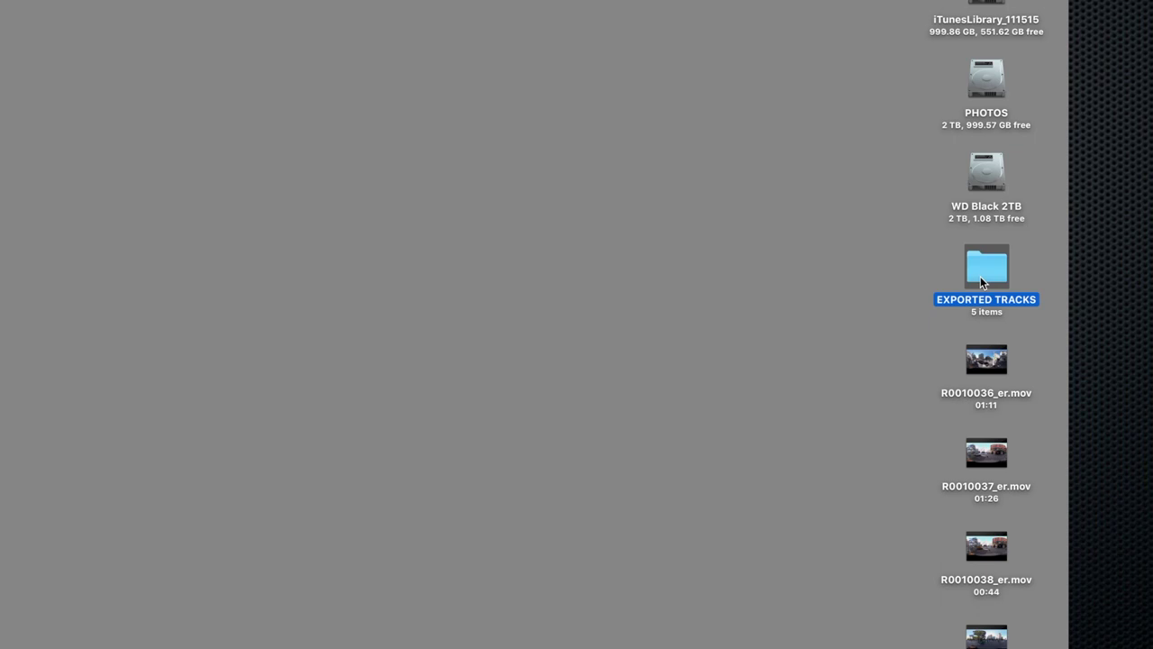
pyautogui.doubleClick(980, 276)
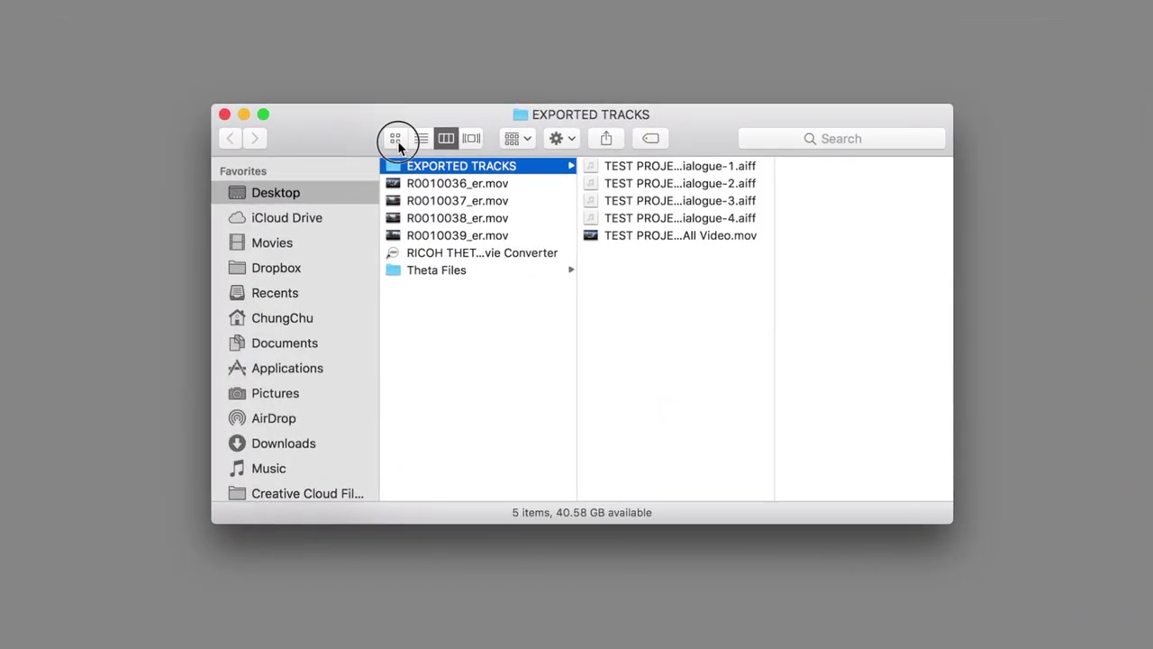
pyautogui.click(416, 84)
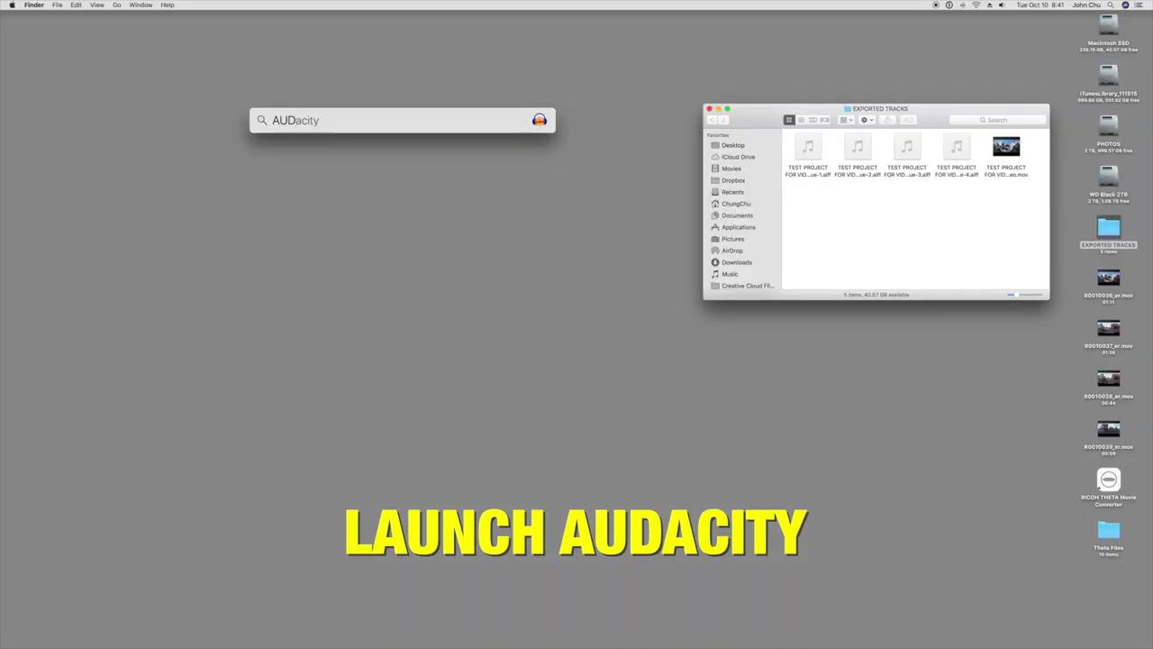
# Launch Audacity and drag the four Dialogue AIFF files into its window
pyautogui.press('Return')
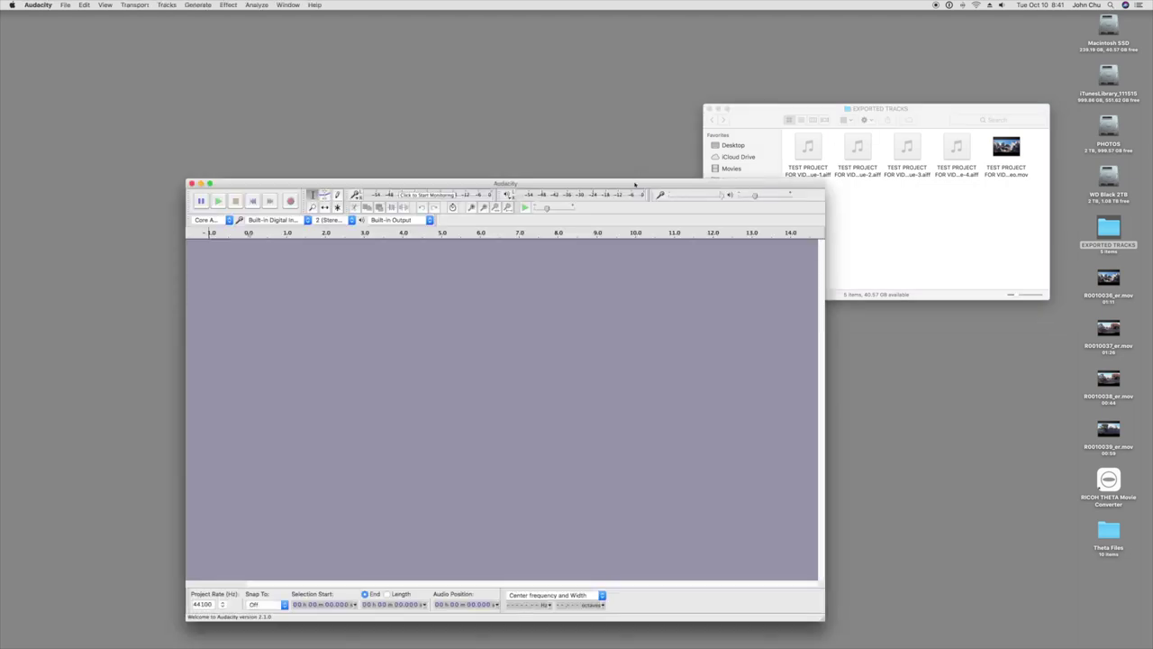
pyautogui.moveTo(635, 183); pyautogui.dragTo(599, 85)
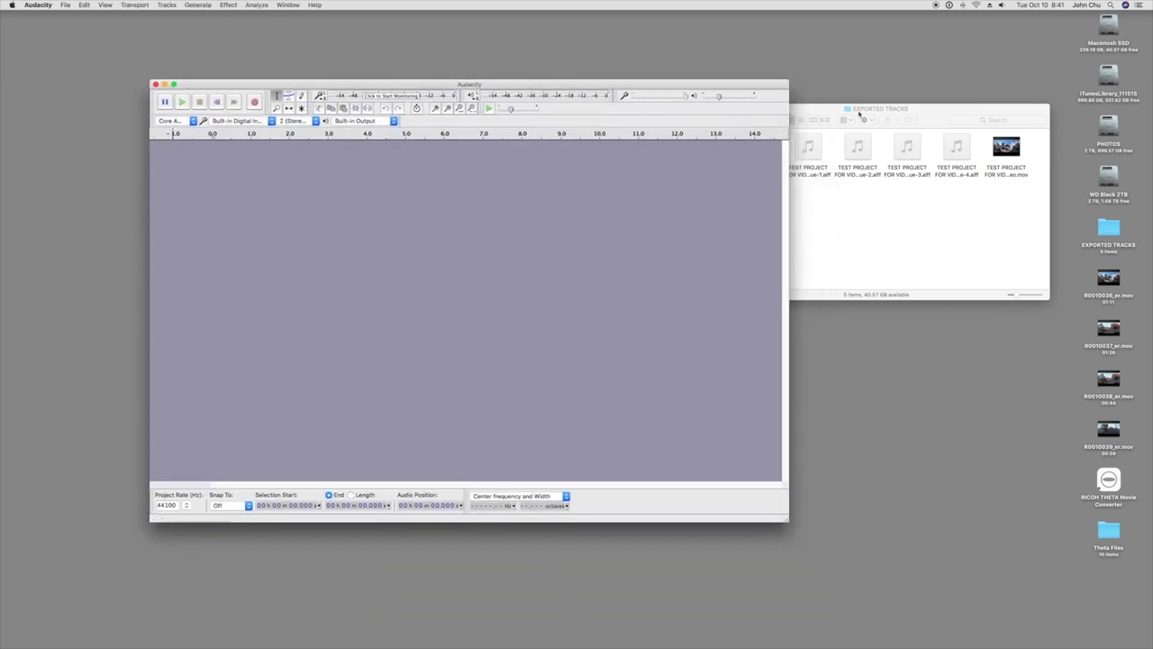
pyautogui.moveTo(952, 111); pyautogui.dragTo(979, 118)
pyautogui.moveTo(815, 207); pyautogui.dragTo(994, 153)
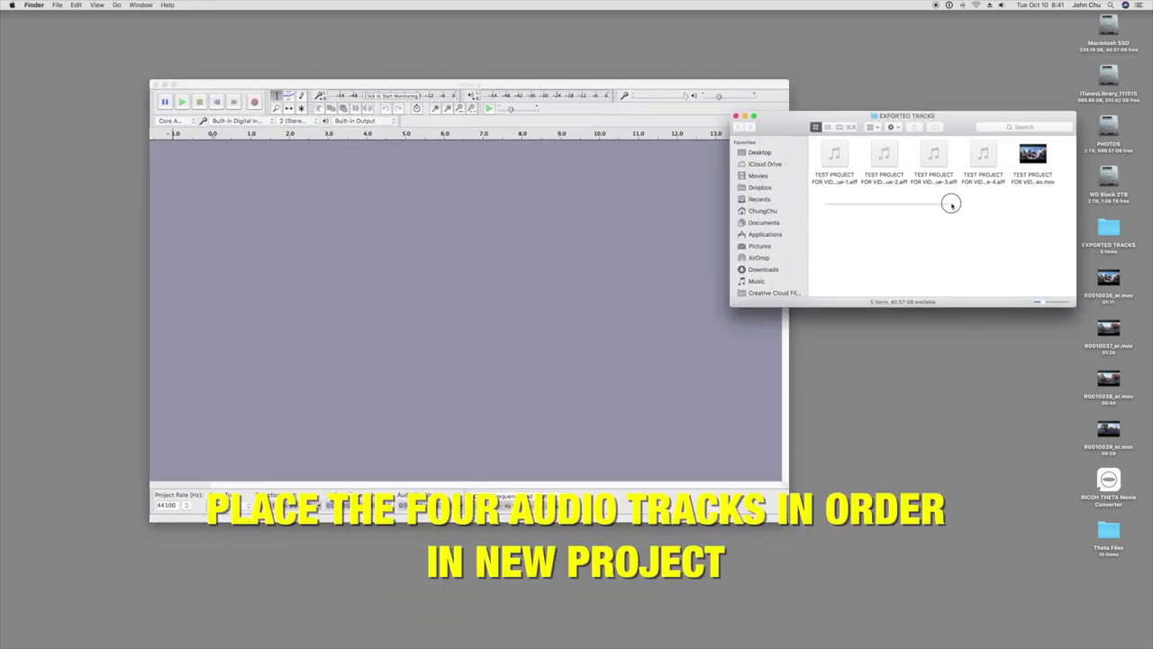
pyautogui.moveTo(837, 151); pyautogui.dragTo(303, 195)
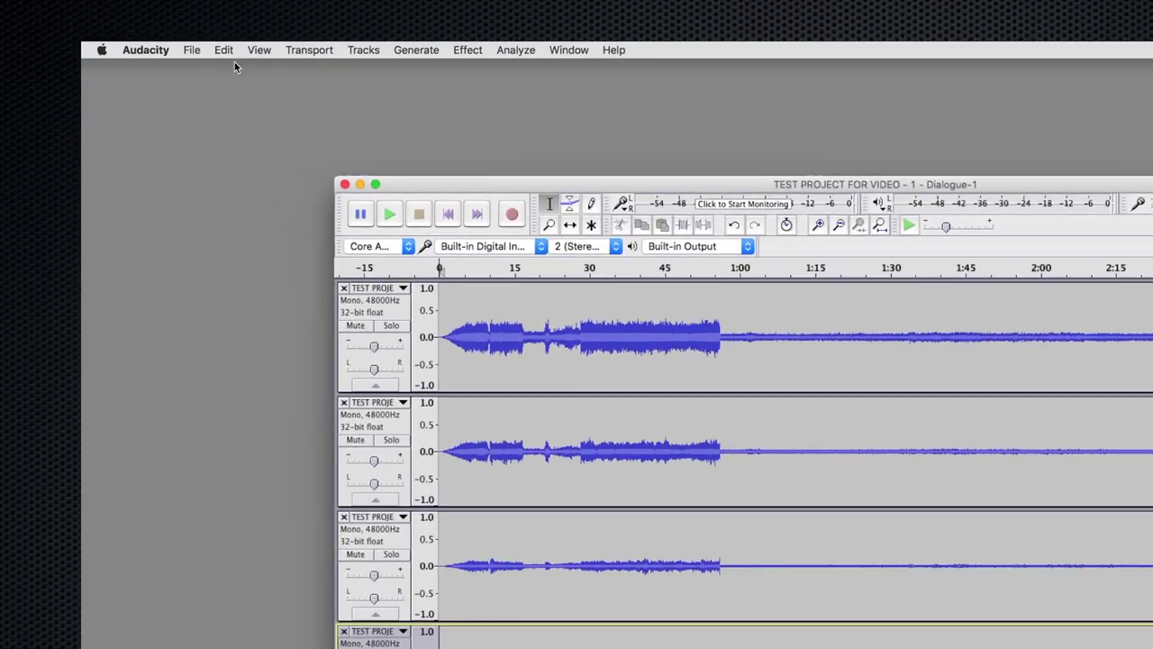
# Export the four tracks to EXPORTED TRACKS as 'spatial track 4 channel' AIFF, accepting four-channel mapping and metadata
pyautogui.click(137, 43)
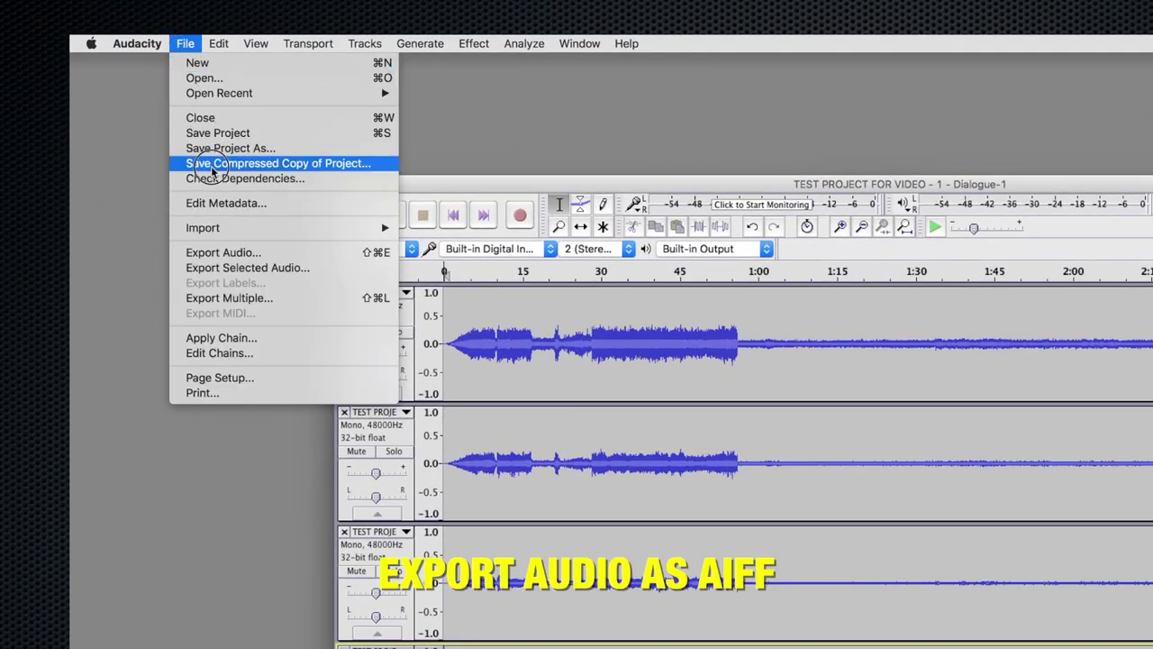
pyautogui.click(227, 258)
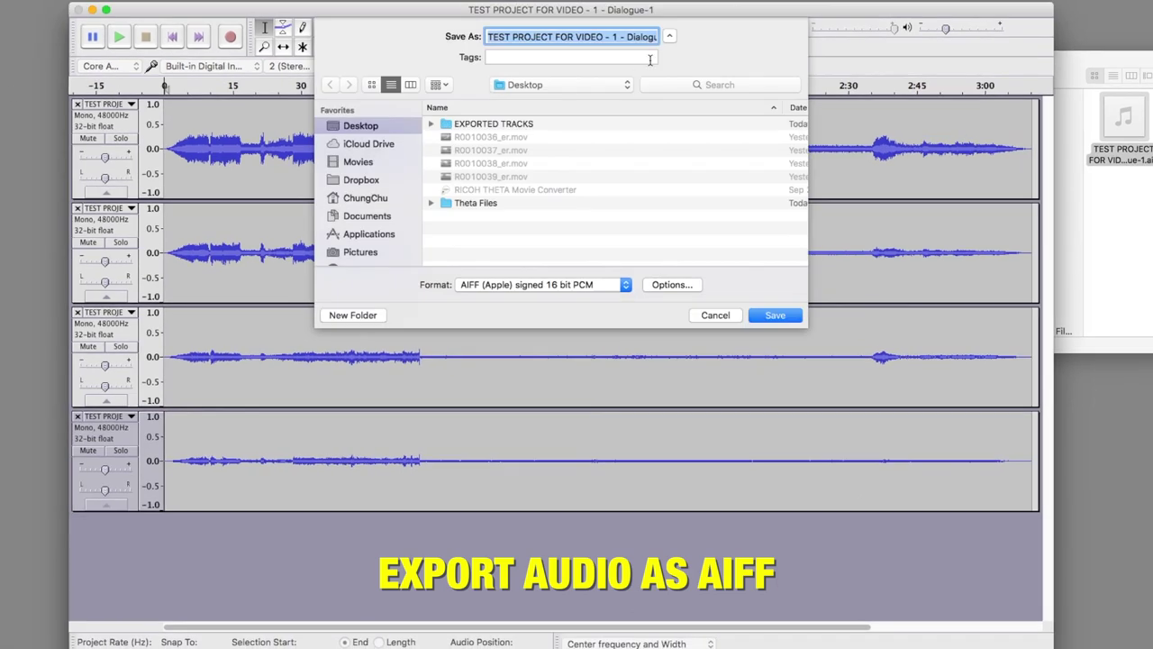
pyautogui.doubleClick(528, 123)
pyautogui.tripleClick(615, 37)
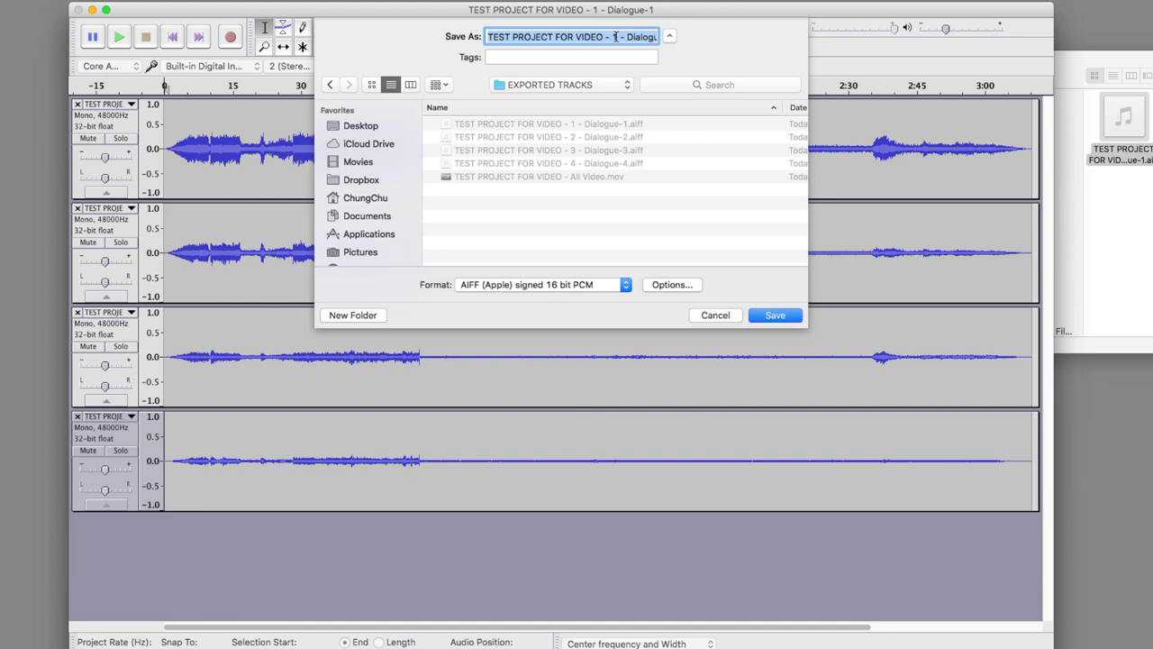
pyautogui.write('s')
pyautogui.press('BackSpace')
pyautogui.write('spatial track 4 channel')
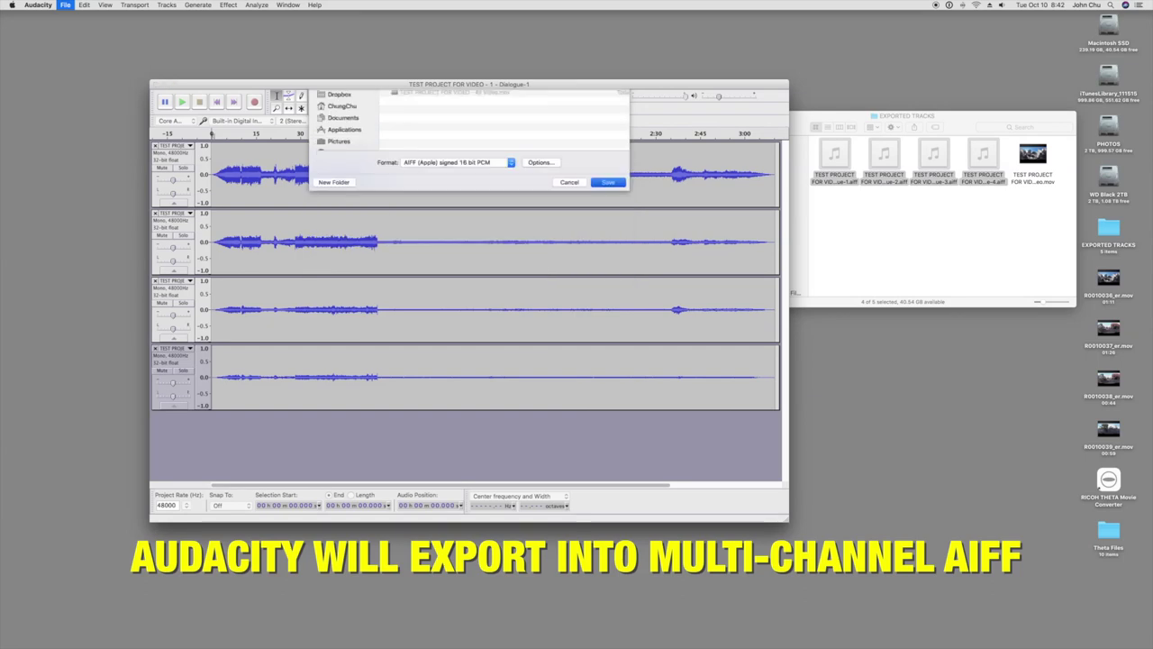
pyautogui.press('Return')
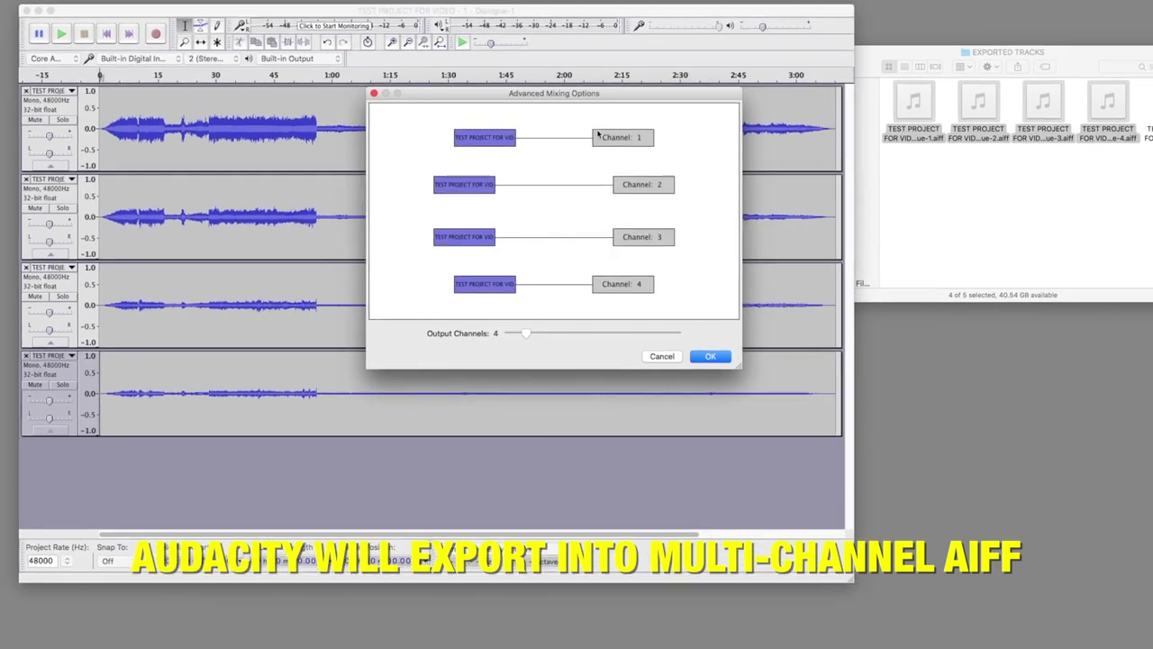
pyautogui.click(708, 360)
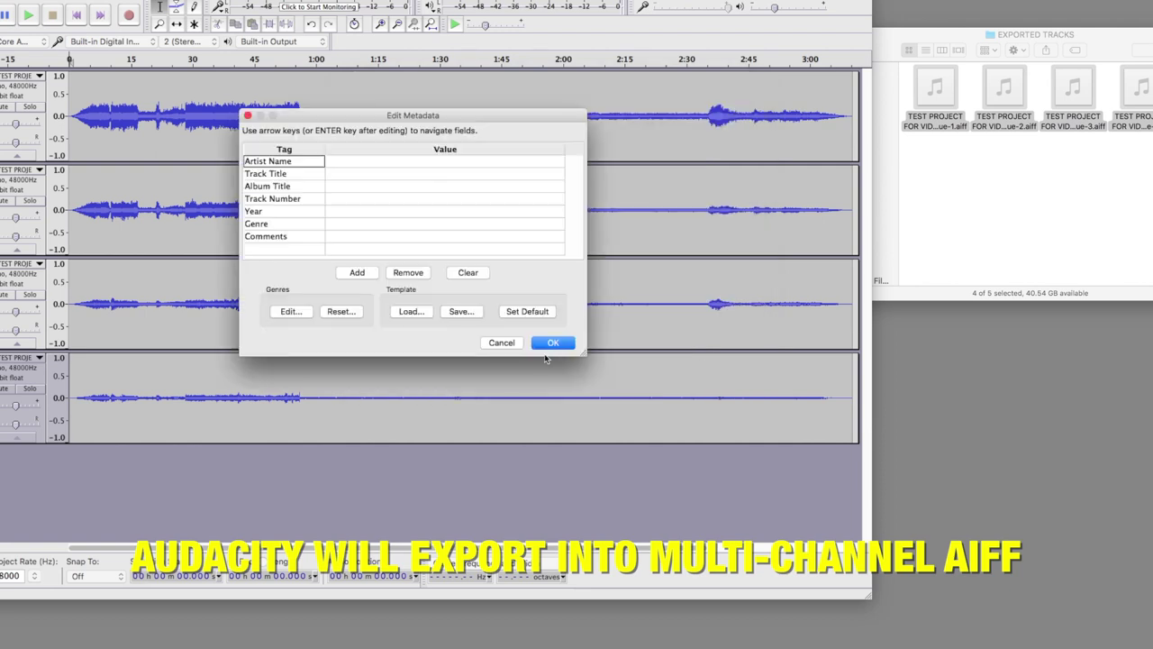
pyautogui.click(547, 348)
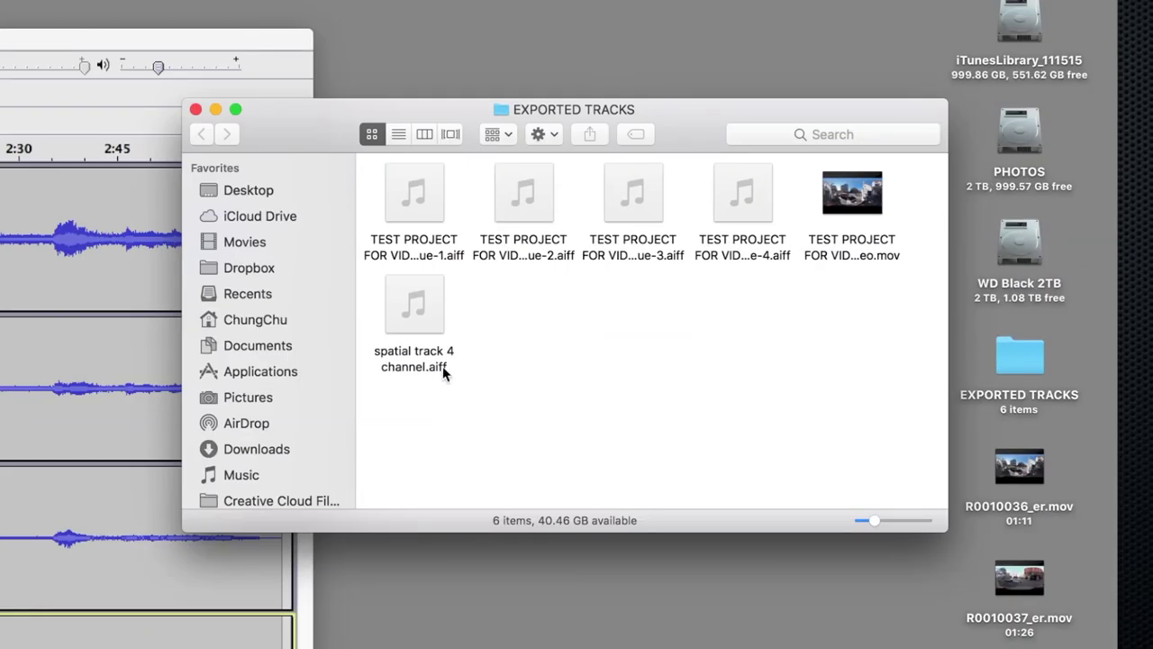
# Arrange the spatial track 4 channel.aiff and video file icons side by side in Finder
pyautogui.click(439, 359)
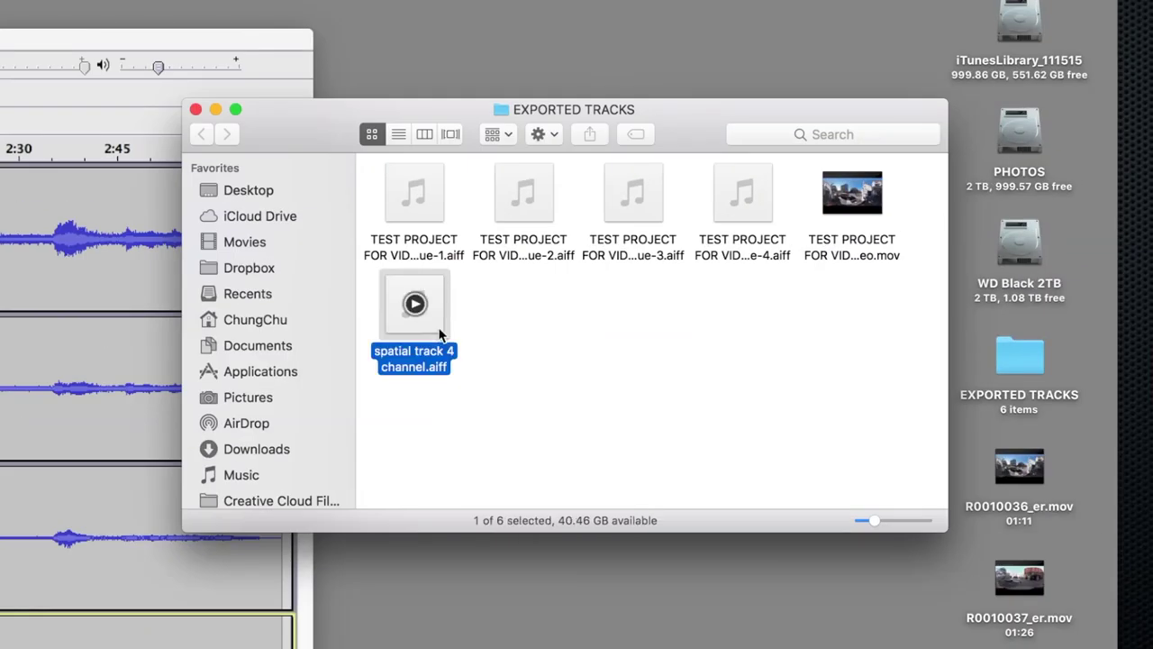
pyautogui.moveTo(856, 194)
pyautogui.mouseDown()
pyautogui.moveTo(635, 322)
pyautogui.moveTo(595, 317)
pyautogui.mouseUp()
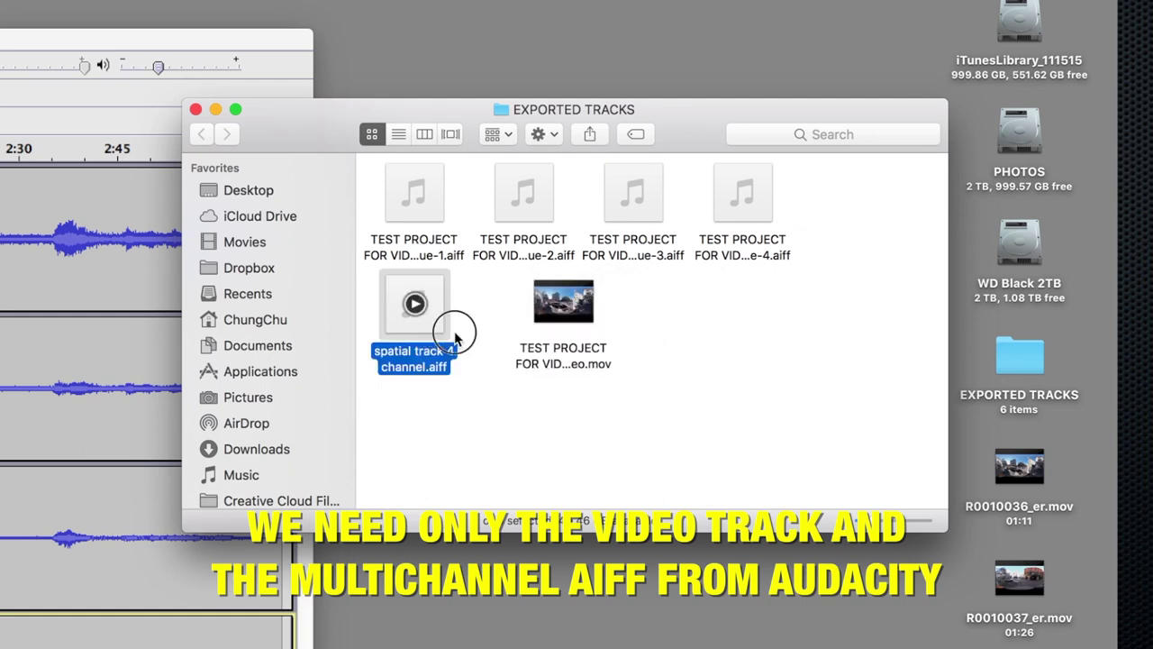
pyautogui.moveTo(419, 310); pyautogui.dragTo(446, 322)
pyautogui.moveTo(590, 322); pyautogui.dragTo(596, 336)
pyautogui.click(691, 325)
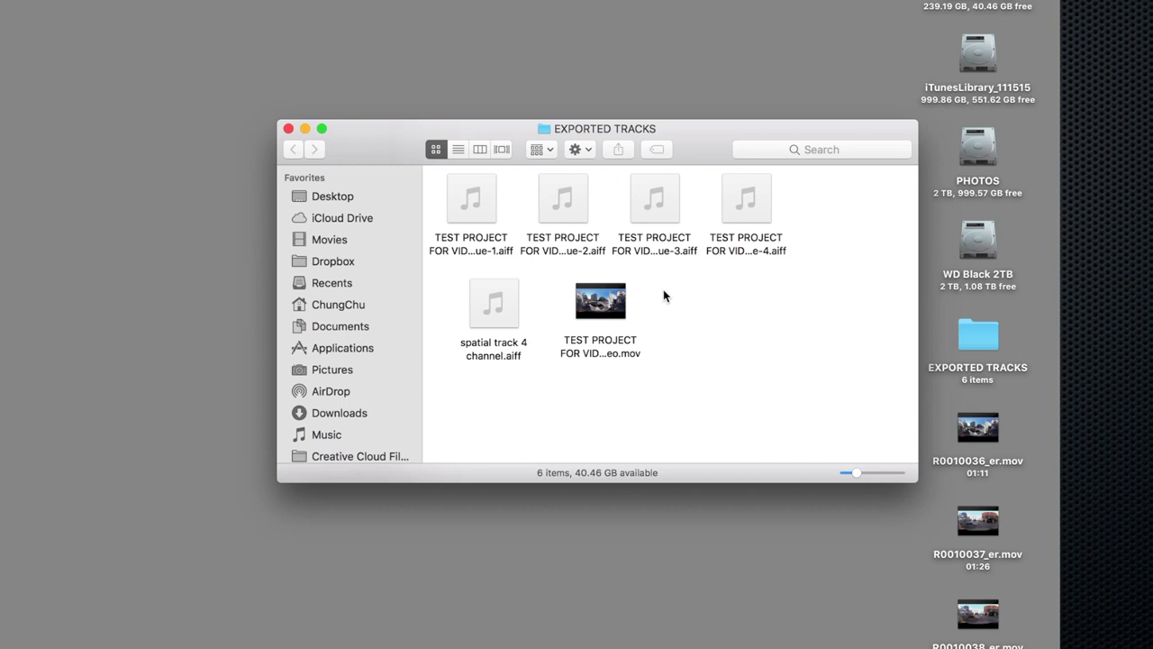
# Tag spatial track 4 channel.aiff and the .mov video file green
pyautogui.moveTo(684, 347); pyautogui.dragTo(468, 297)
pyautogui.rightClick(508, 294)
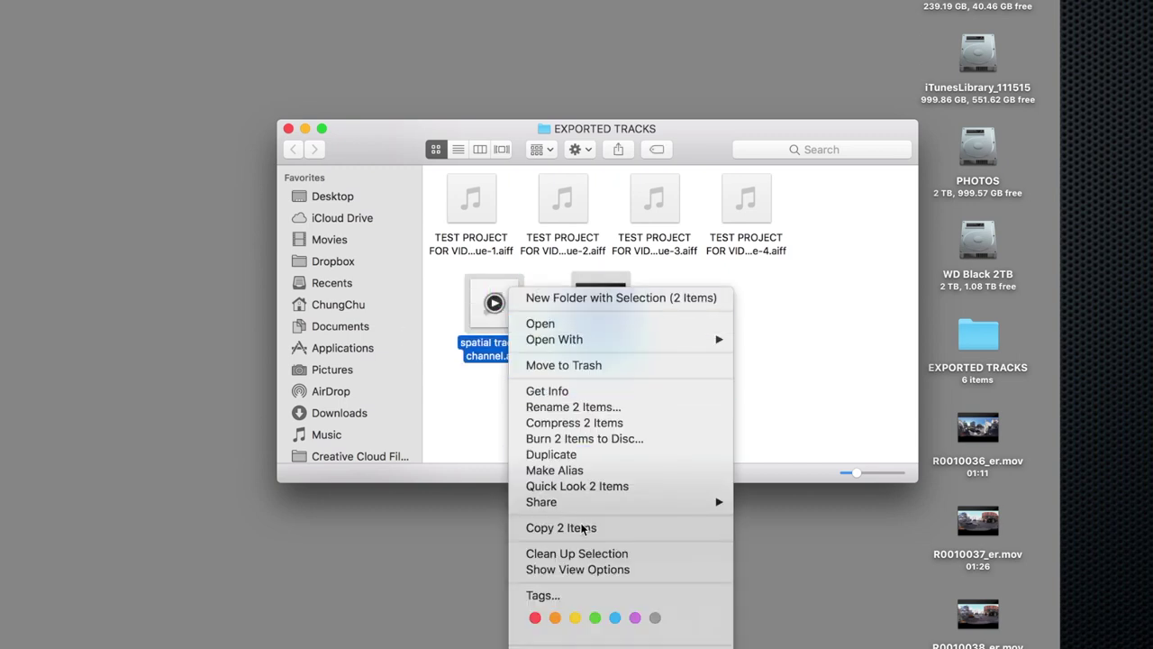
pyautogui.click(587, 620)
pyautogui.click(745, 416)
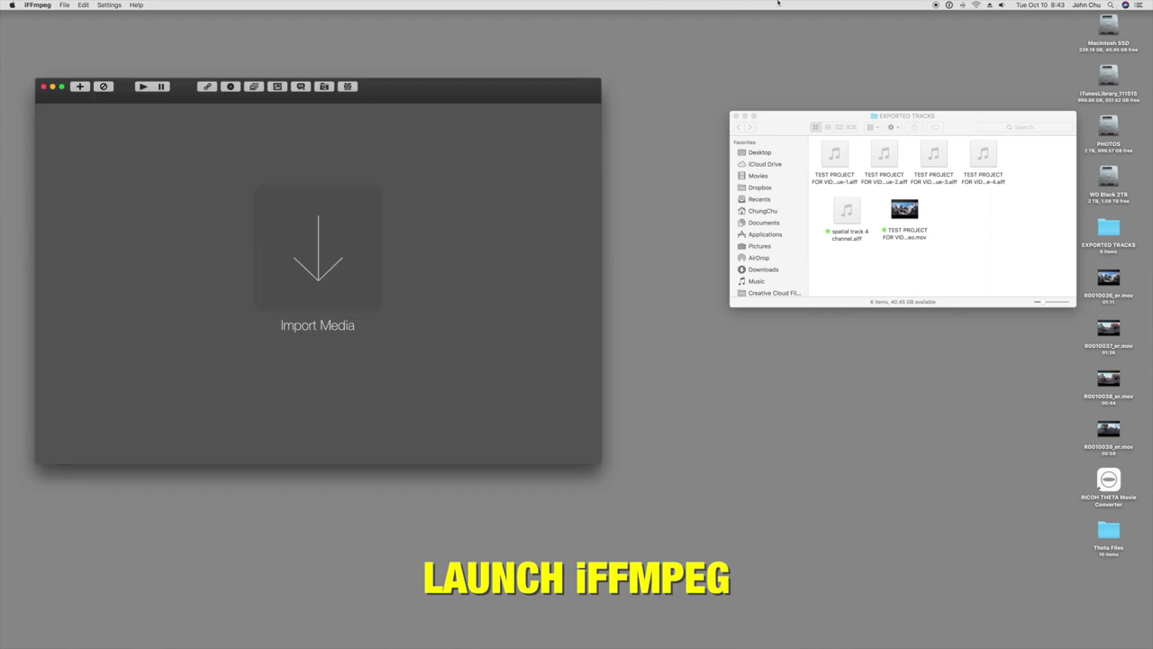
# Drag TEST PROJECT FOR VIDEO - All Video.mov into iFFmpeg and open its Video (H264) stream settings
pyautogui.moveTo(356, 91); pyautogui.dragTo(425, 81)
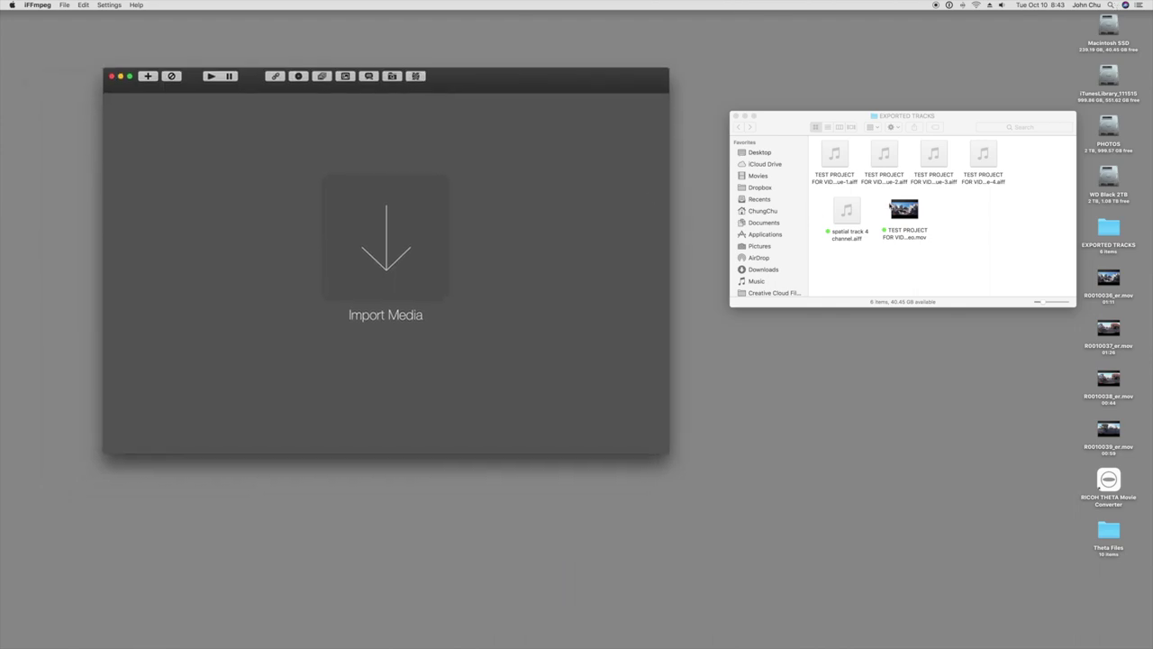
pyautogui.click(904, 210)
pyautogui.moveTo(903, 210); pyautogui.dragTo(240, 162)
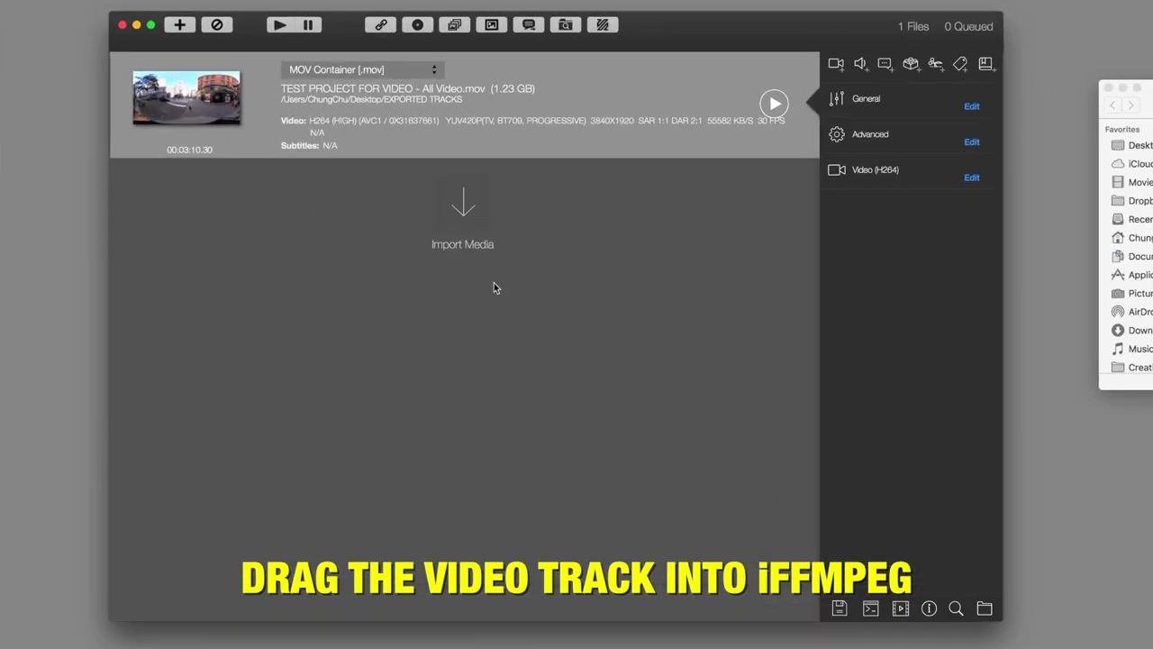
pyautogui.click(972, 179)
# Set the video codec to PassThru, then add an Audio 1 (AAC) track and open its settings
pyautogui.click(472, 208)
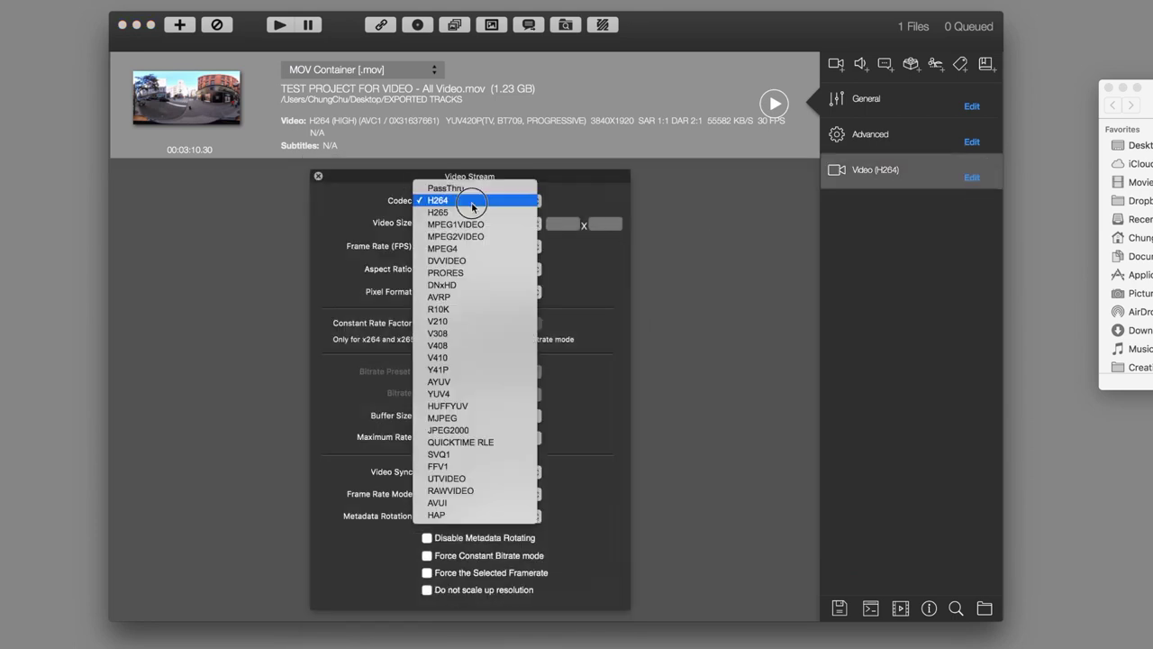
pyautogui.click(470, 188)
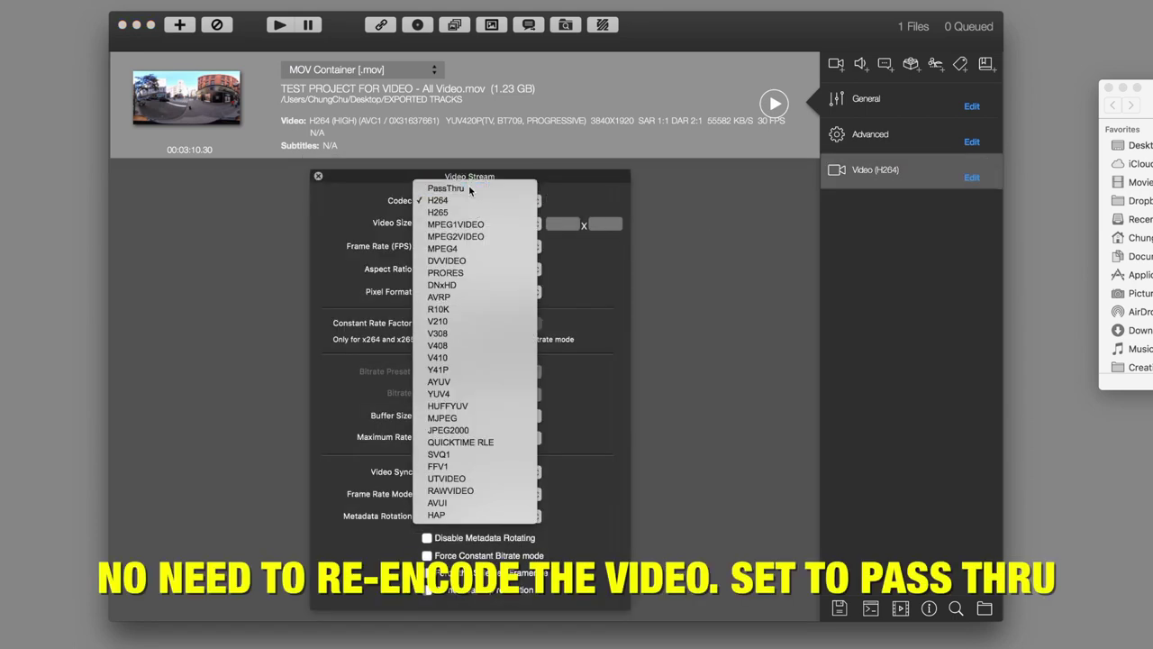
pyautogui.click(317, 177)
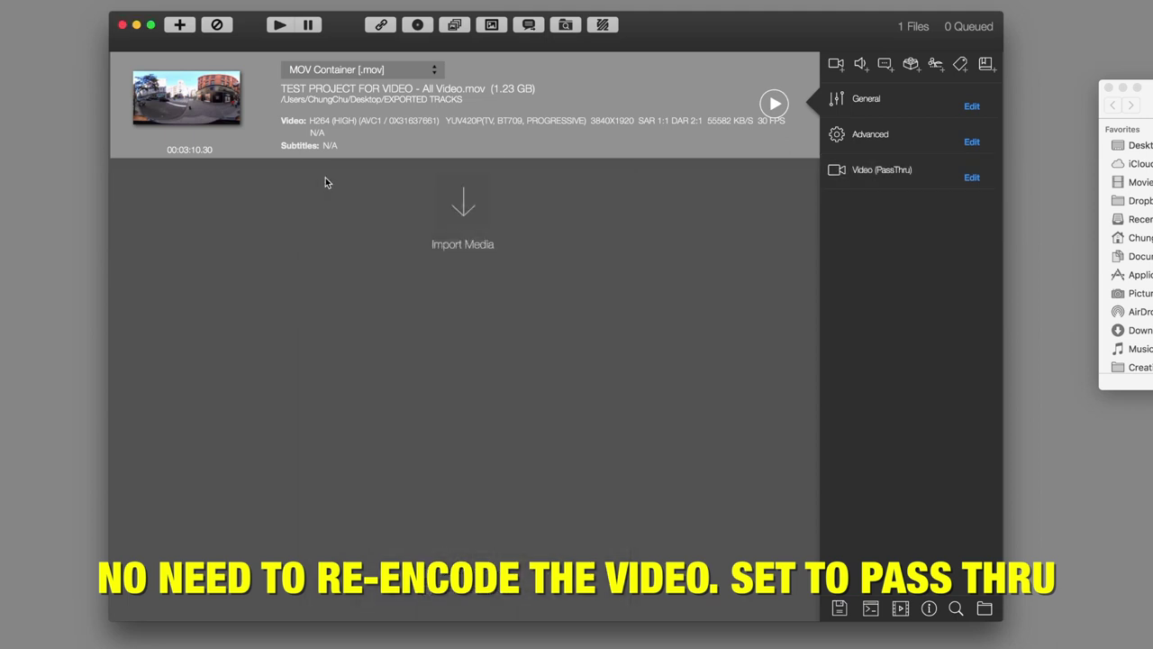
pyautogui.click(864, 67)
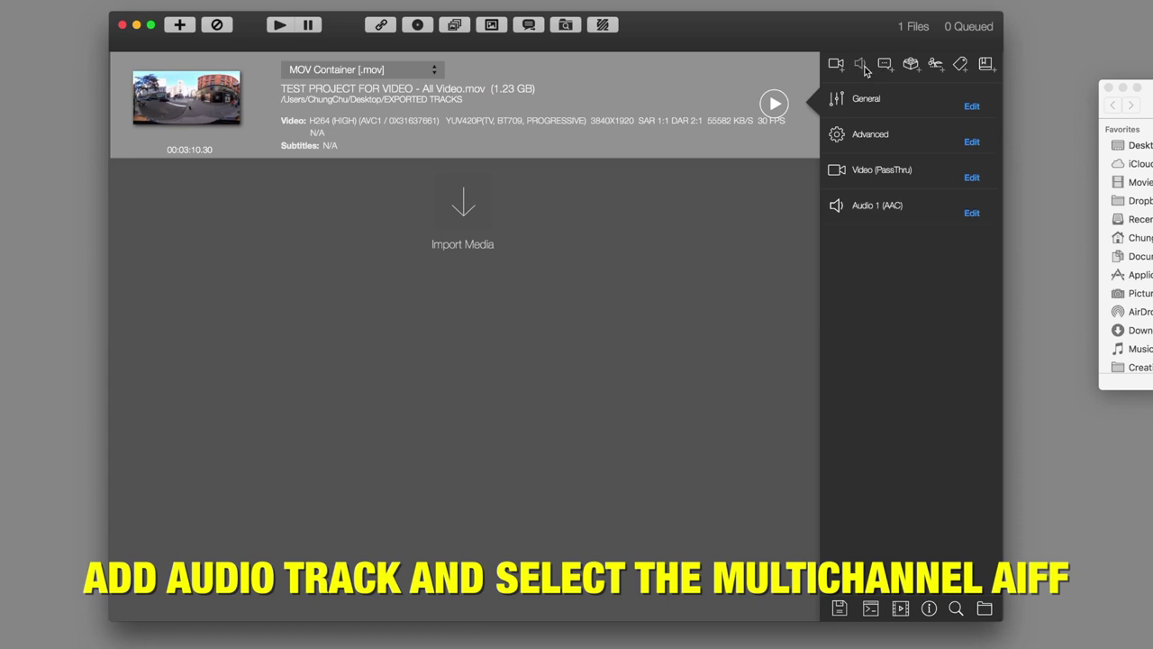
pyautogui.click(980, 214)
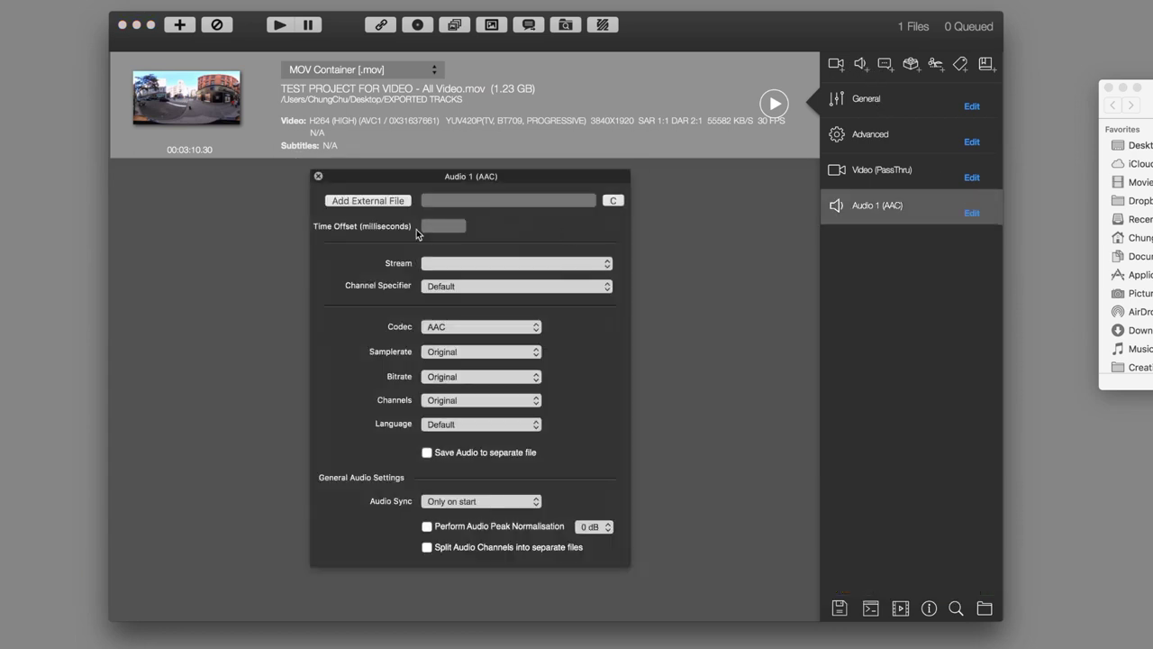
# Load spatial track 4 channel.aiff from Desktop/EXPORTED TRACKS as Audio 1's external file
pyautogui.click(389, 202)
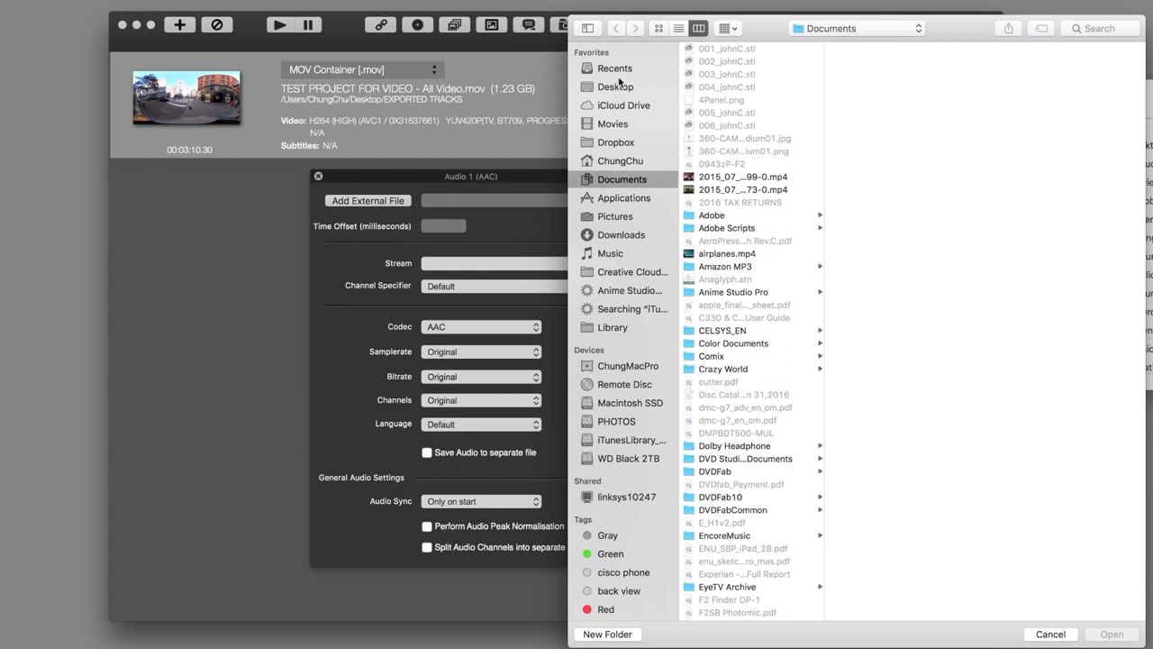
pyautogui.click(616, 86)
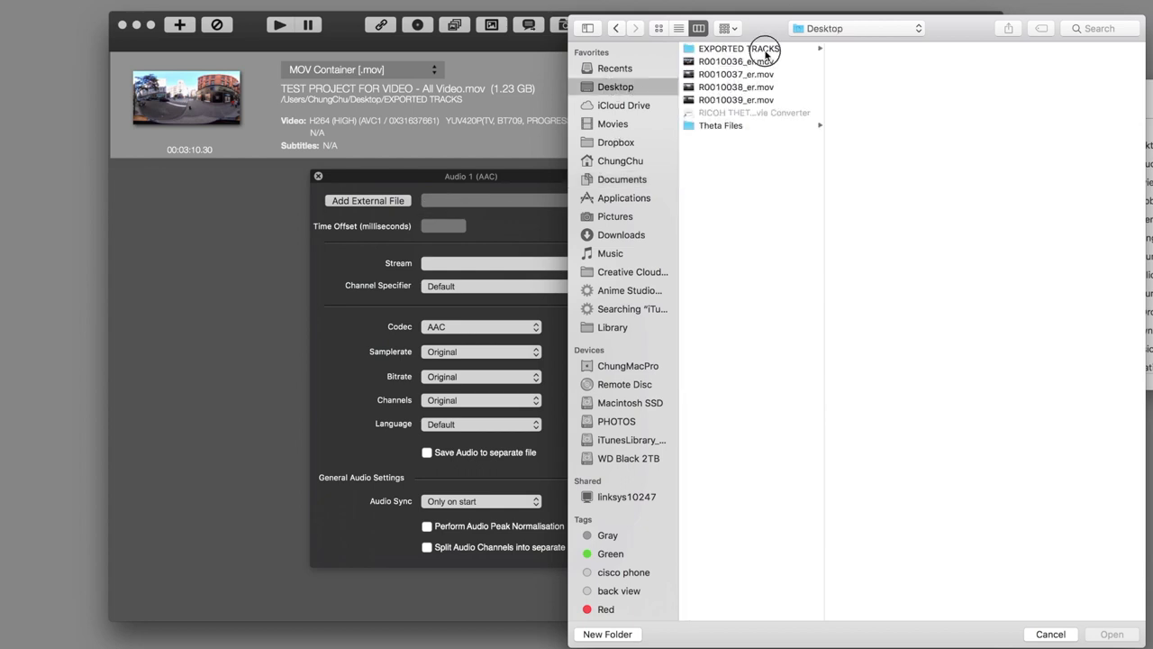
pyautogui.click(761, 47)
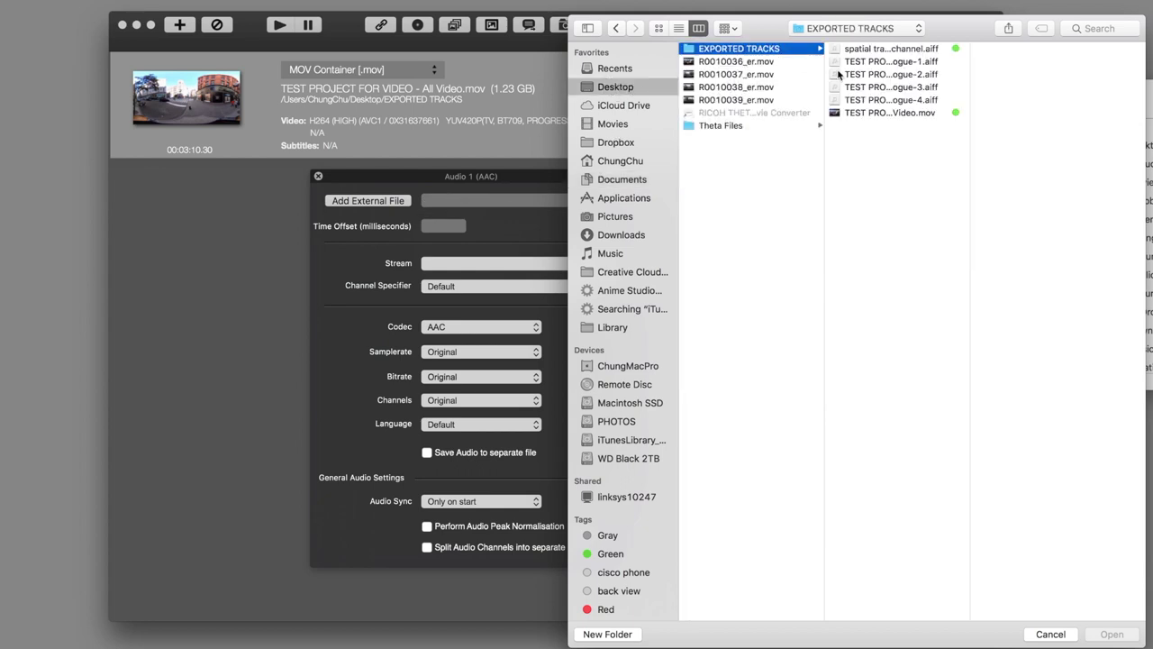
pyautogui.click(917, 50)
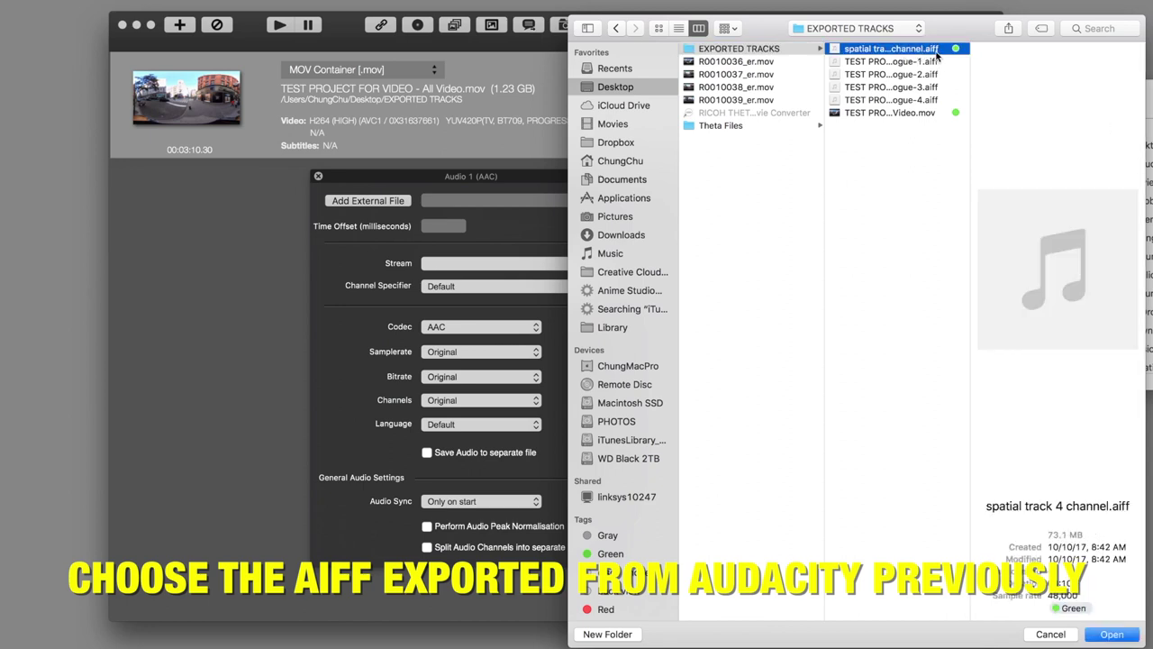
pyautogui.moveTo(970, 55); pyautogui.dragTo(1031, 53)
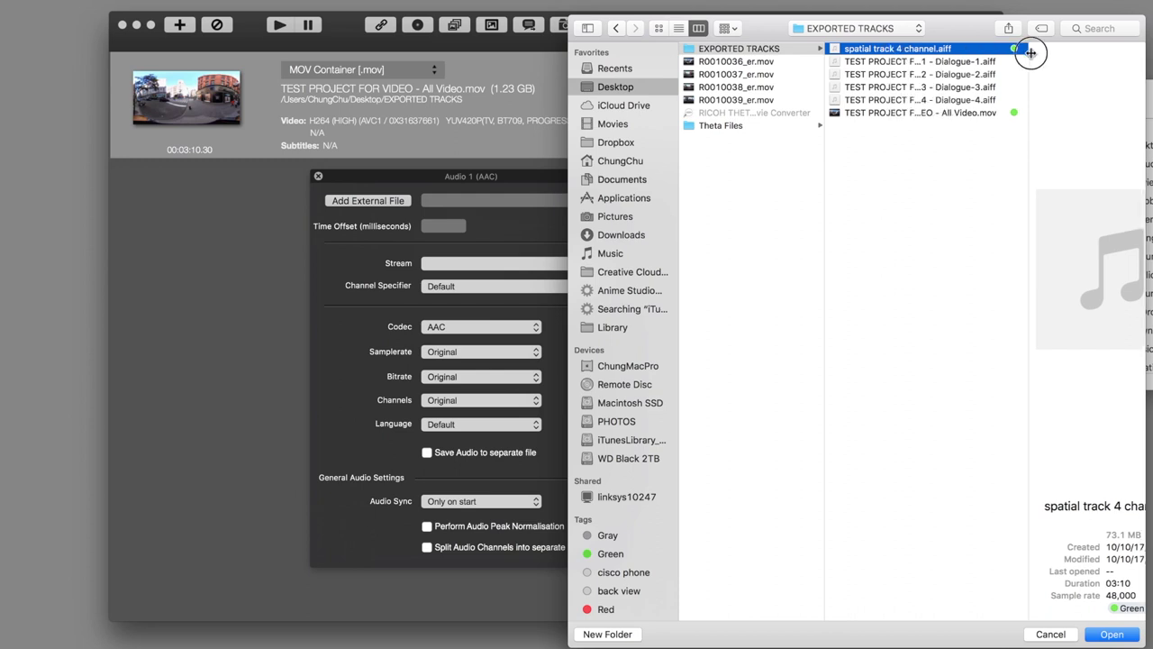
pyautogui.doubleClick(973, 52)
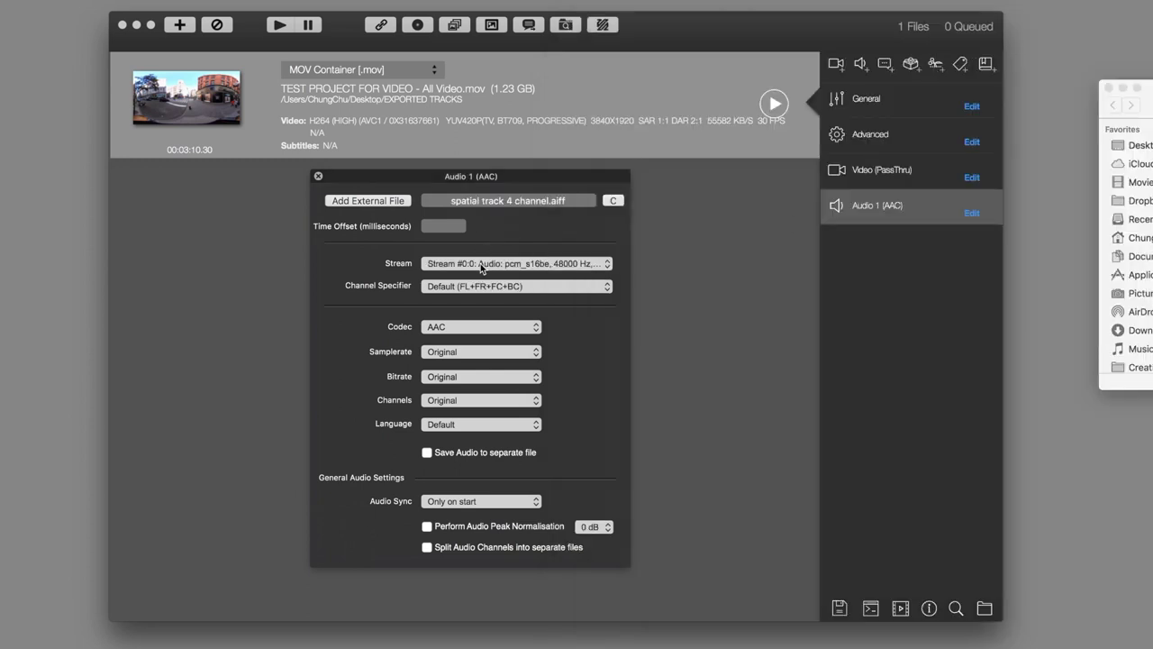
# Set the Audio 1 codec to PassThru and close the audio settings
pyautogui.click(480, 326)
pyautogui.click(480, 312)
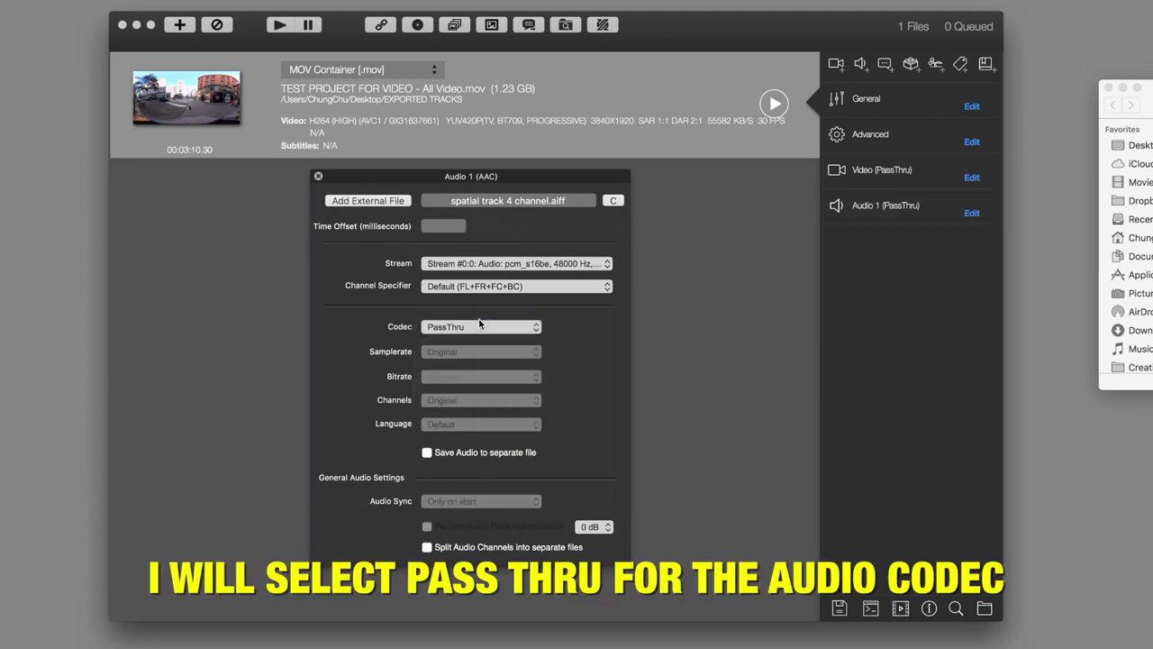
pyautogui.click(318, 177)
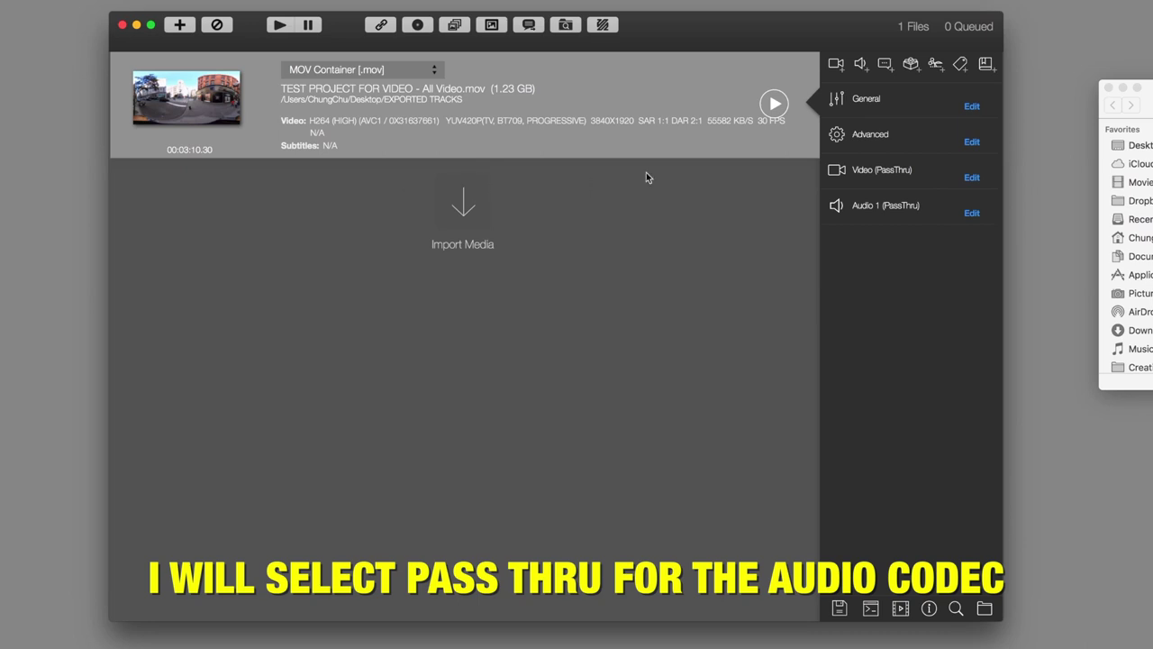
# Save the output to the Desktop as TEST PROJECT FOR VIDEO _final.mov and start encoding
pyautogui.click(987, 612)
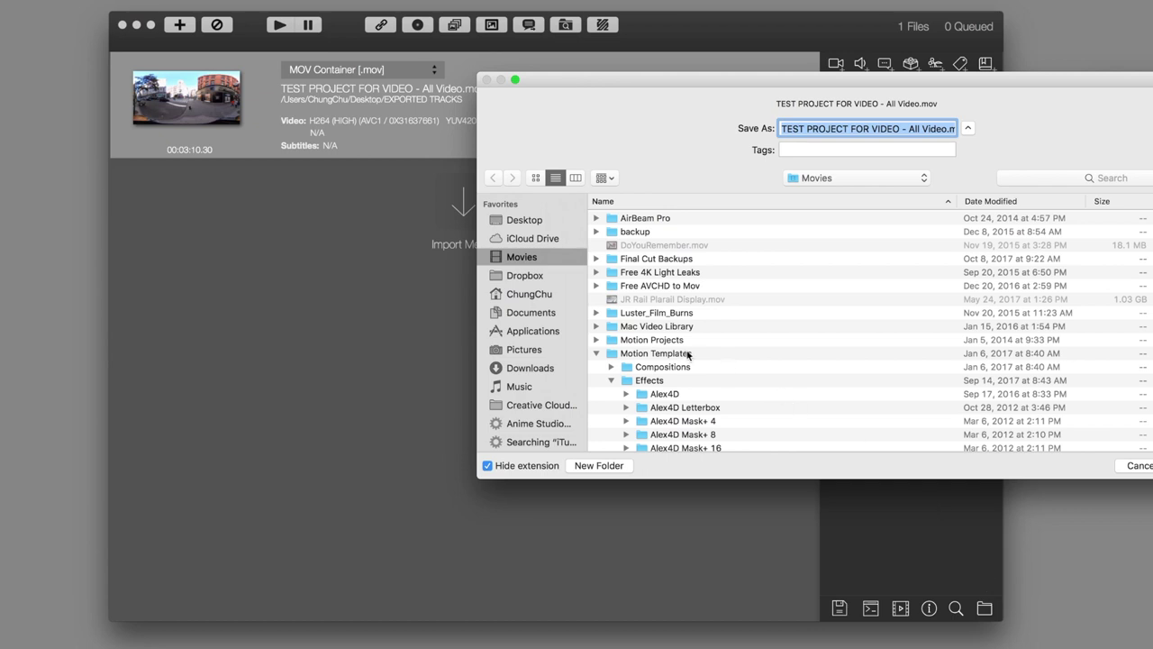
pyautogui.click(531, 222)
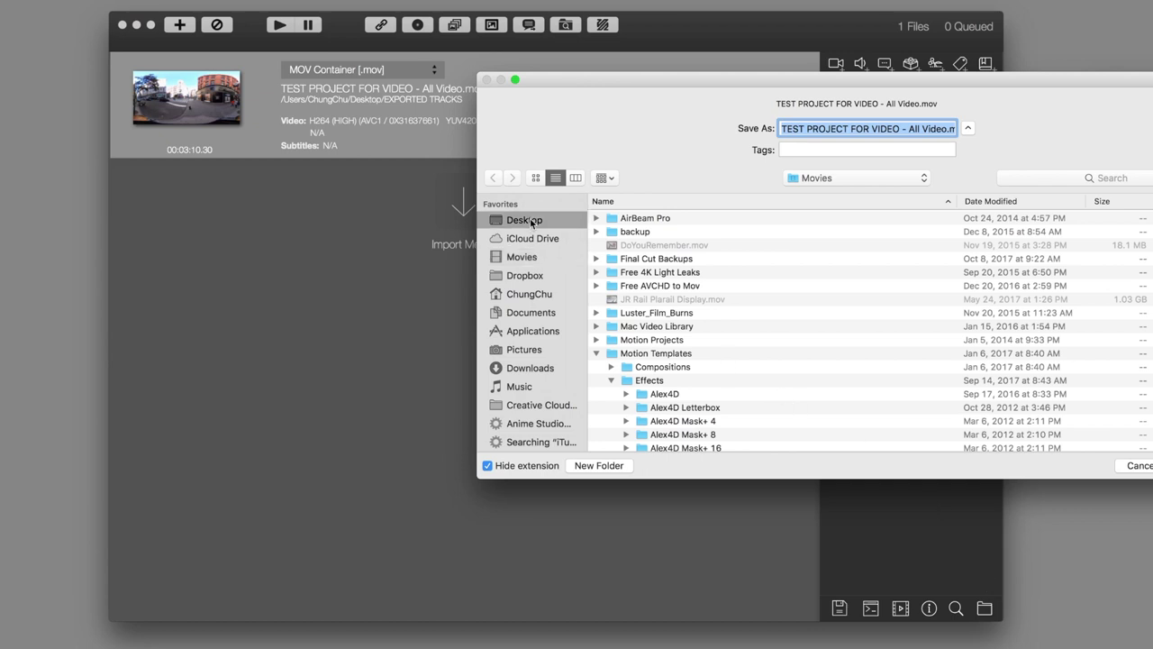
pyautogui.click(921, 129)
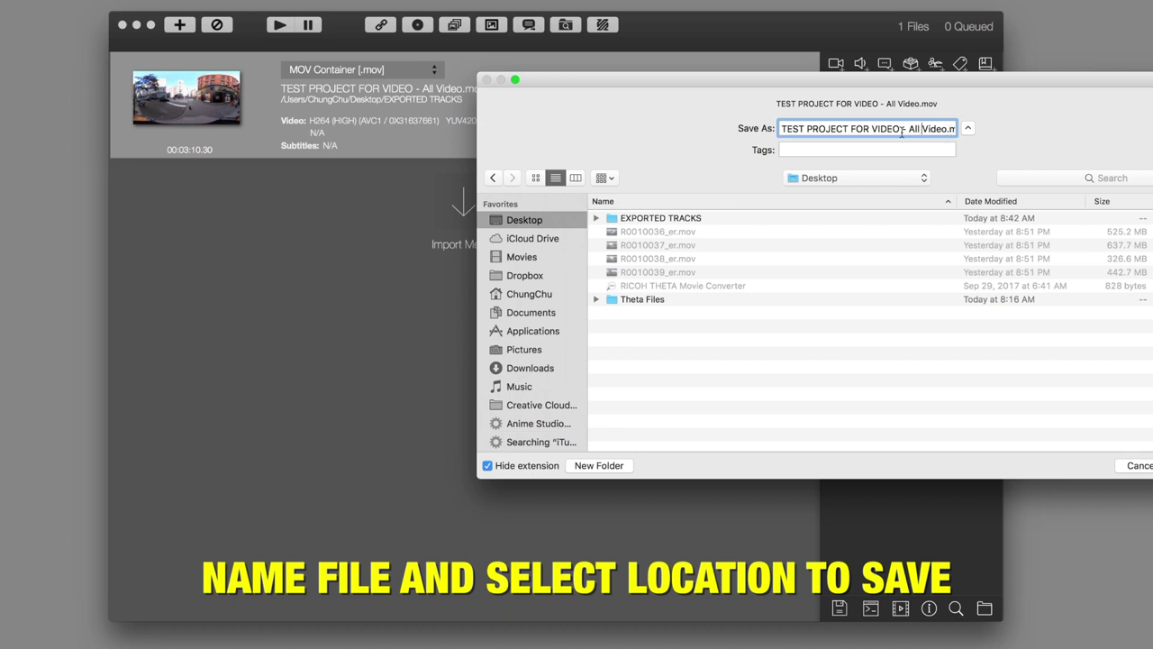
pyautogui.moveTo(901, 129); pyautogui.dragTo(944, 129)
pyautogui.press('BackSpace')
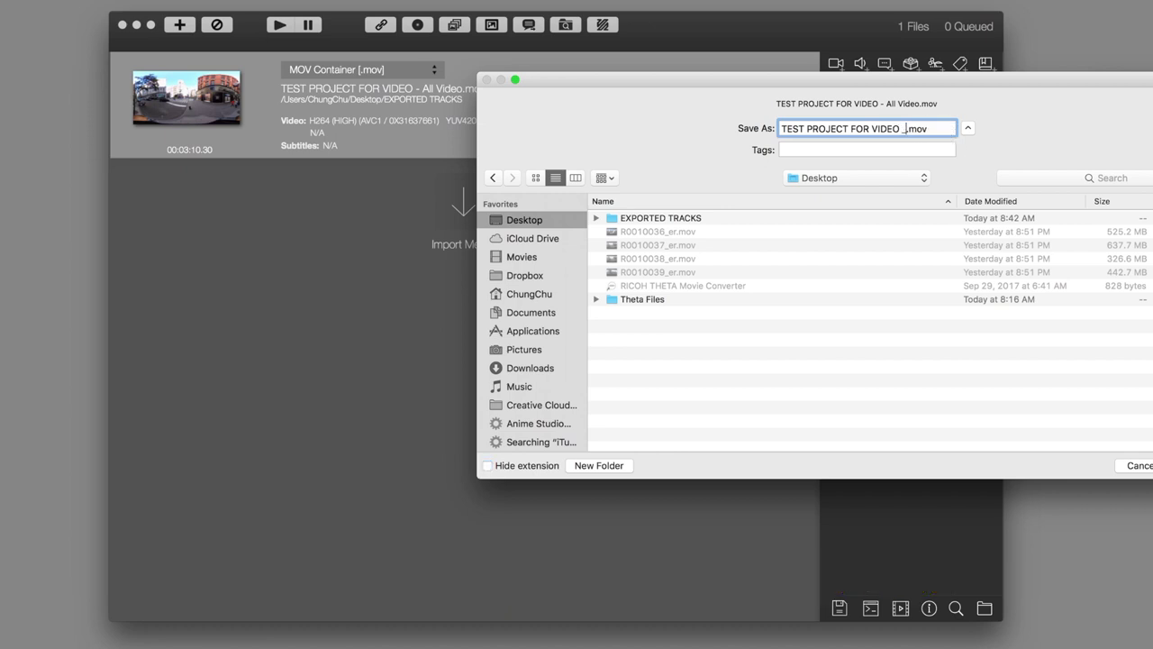
pyautogui.write('final')
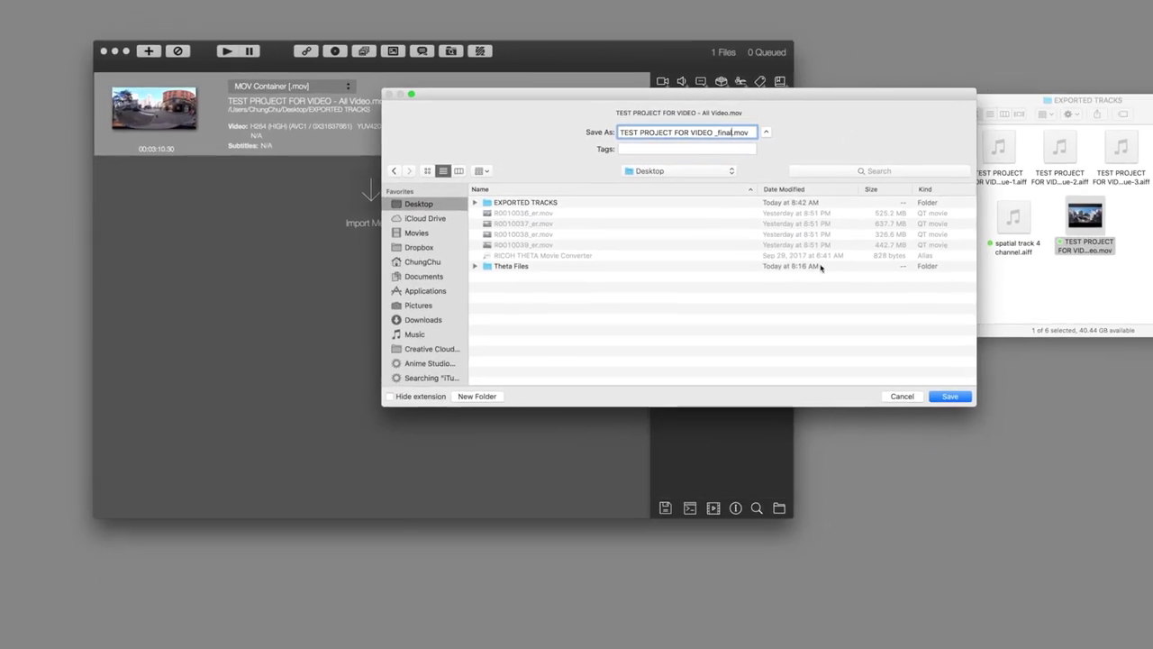
pyautogui.click(881, 376)
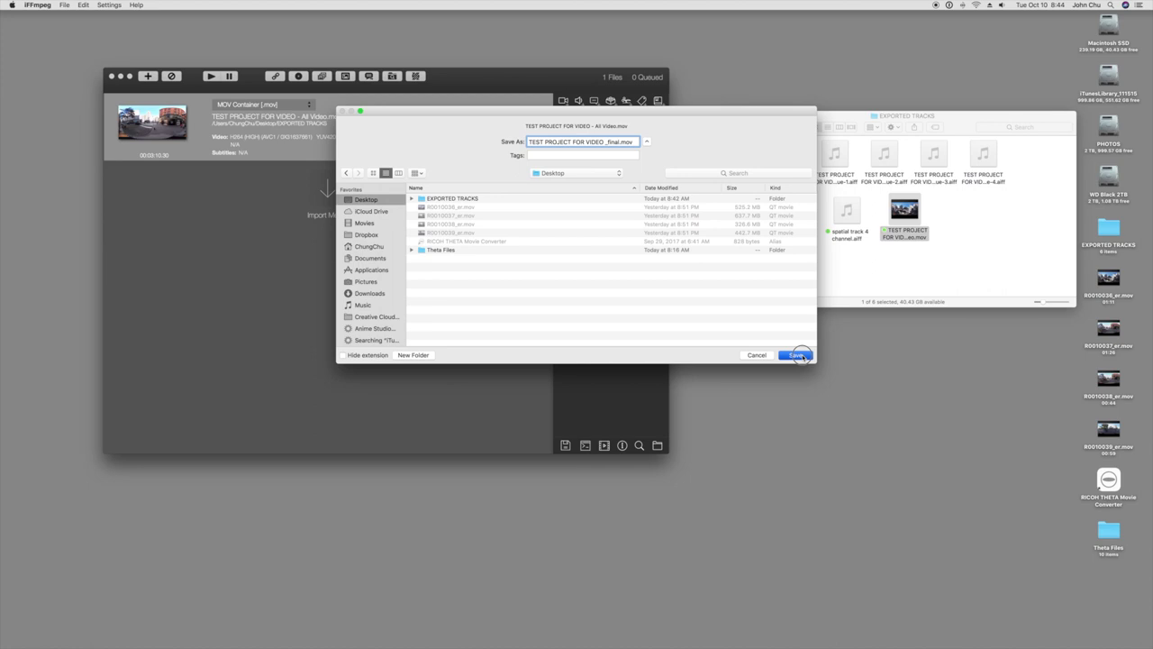
pyautogui.click(525, 126)
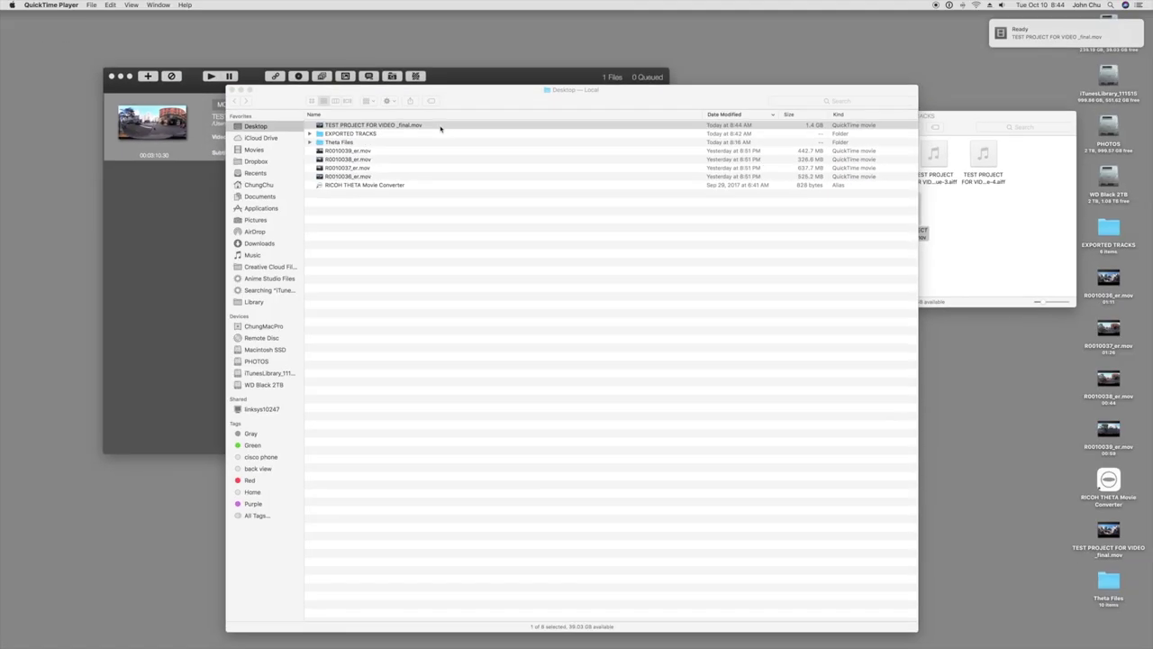
# Play TEST PROJECT FOR VIDEO _final.mov in QuickTime Player, scrubbing ahead and back to the start
pyautogui.doubleClick(441, 127)
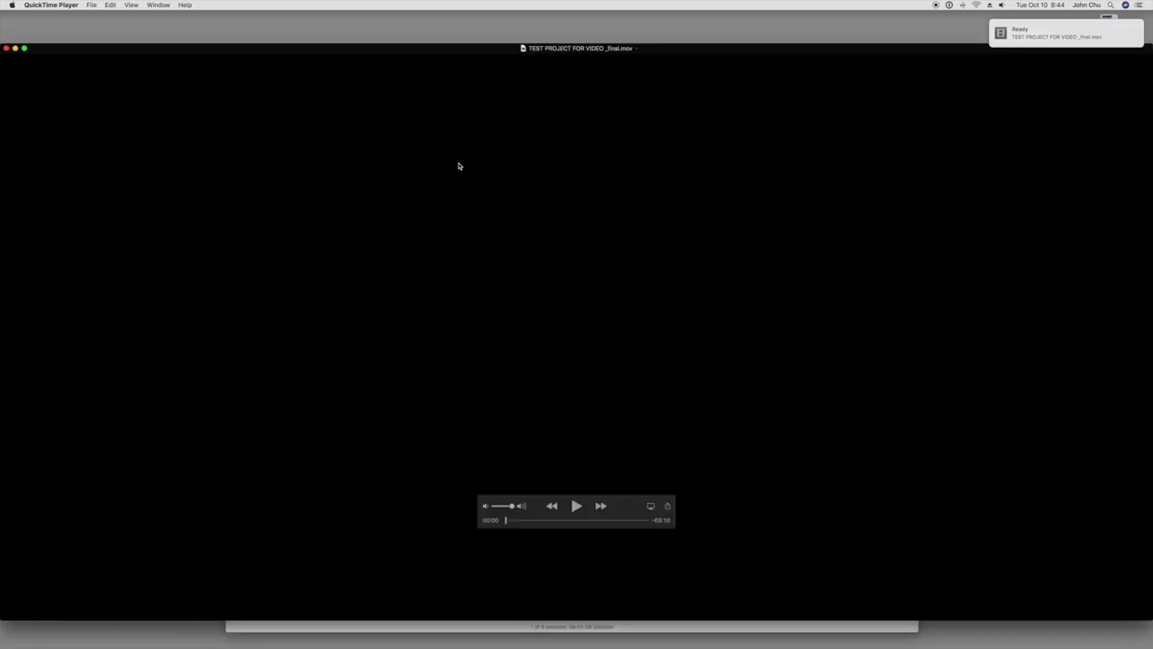
pyautogui.moveTo(507, 520); pyautogui.dragTo(581, 521)
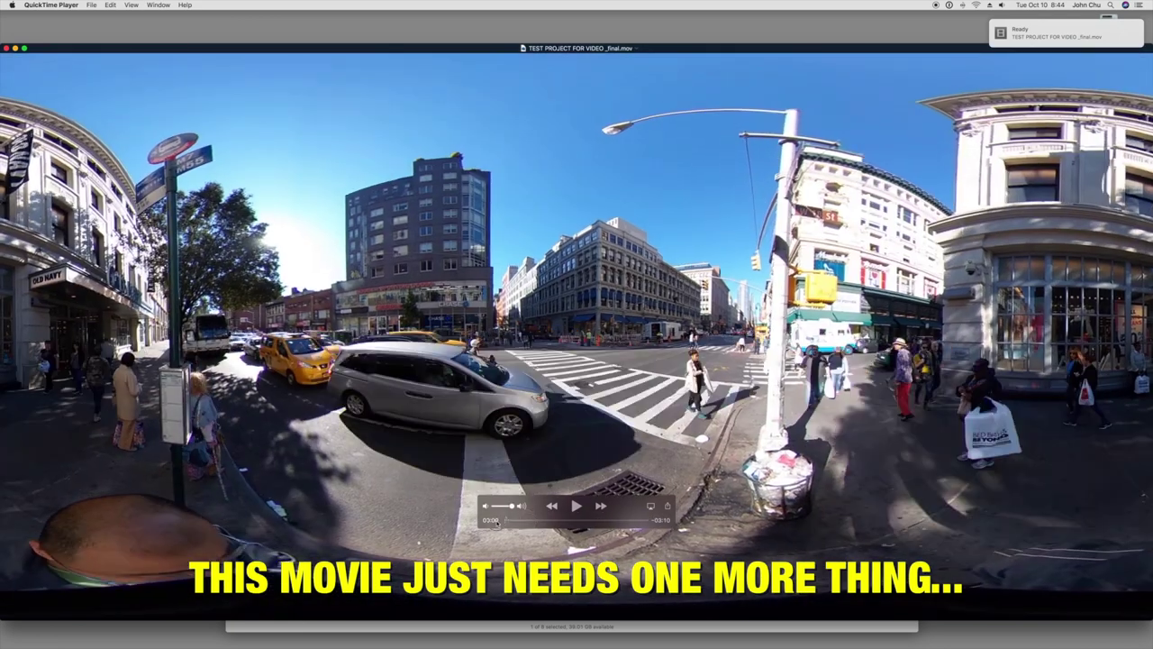
pyautogui.moveTo(582, 521); pyautogui.dragTo(72, 110)
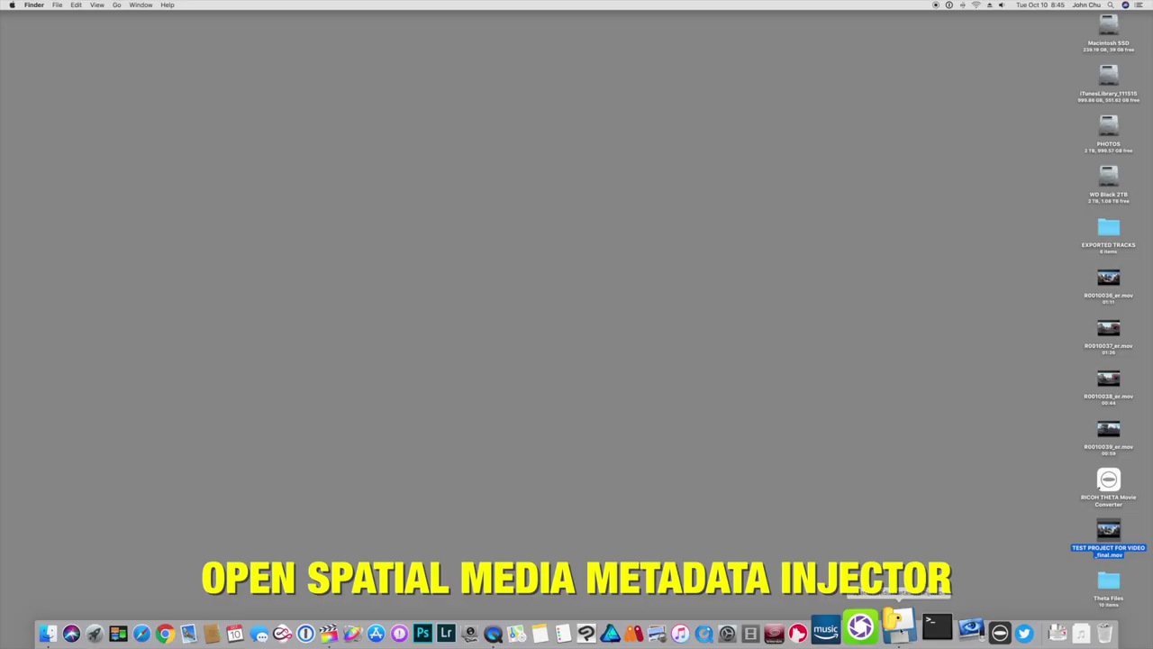
# Load TEST PROJECT FOR VIDEO _final.mov into the injector, mark spherical with spatial audio, and save the injected copy
pyautogui.click(899, 626)
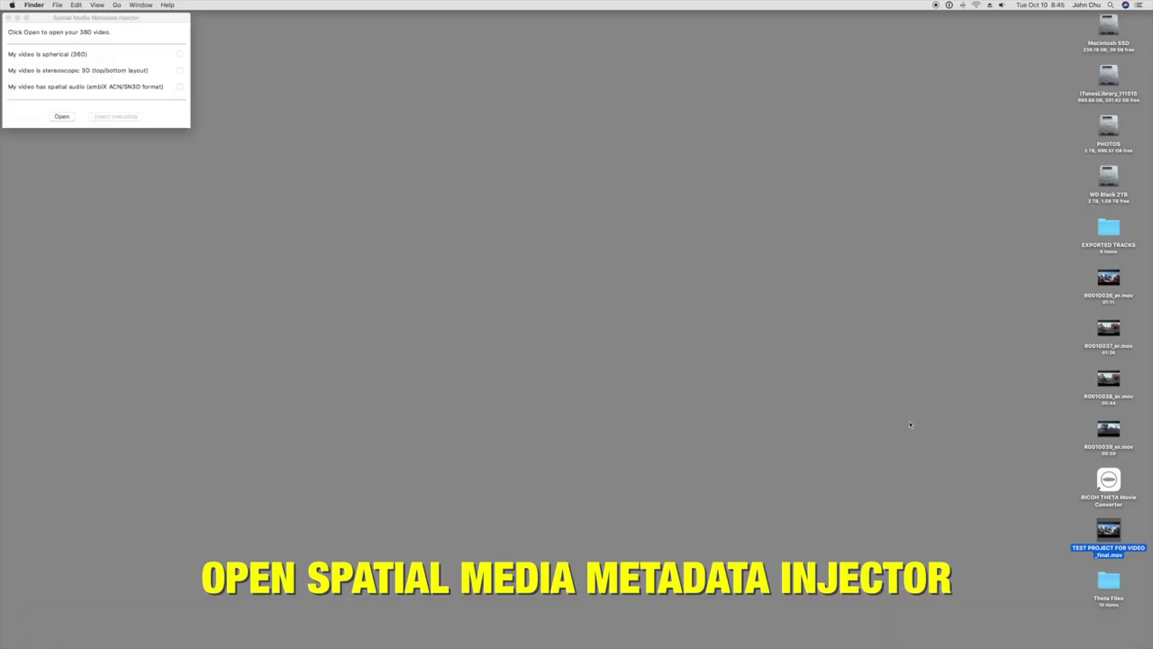
pyautogui.moveTo(134, 25); pyautogui.dragTo(573, 205)
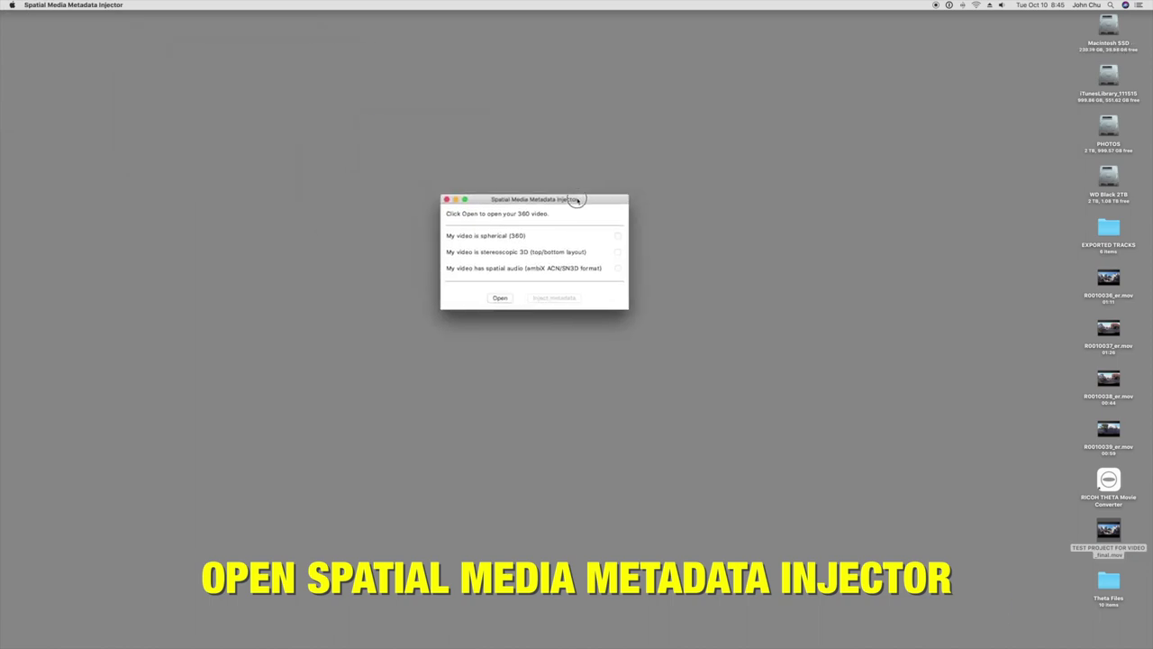
pyautogui.click(502, 298)
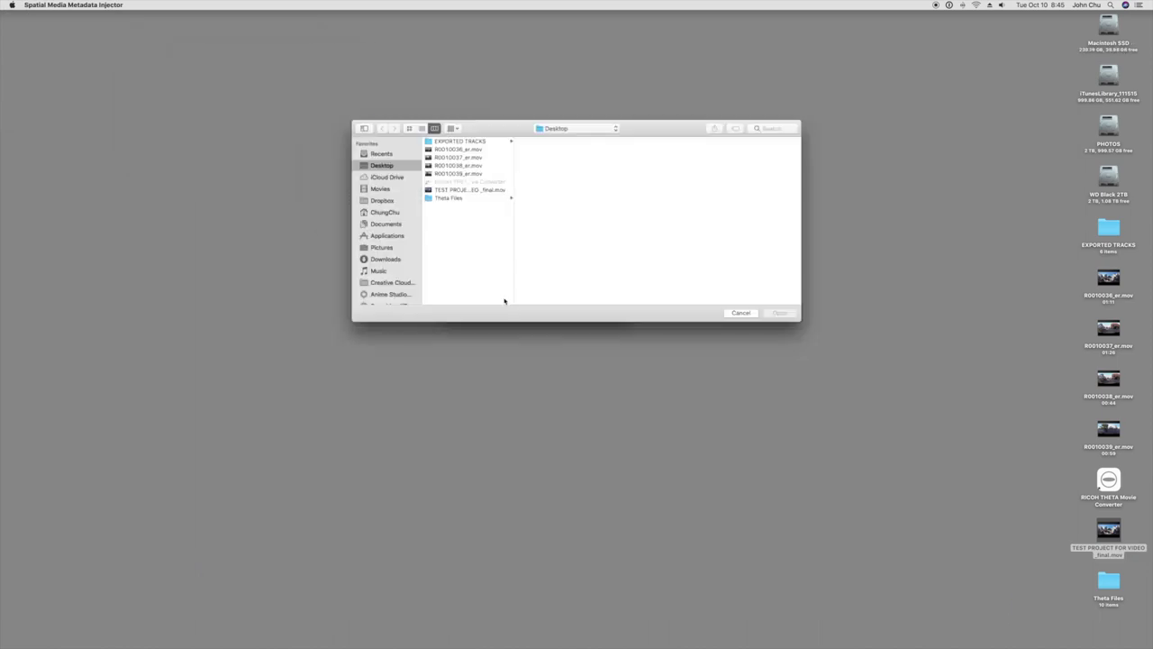
pyautogui.click(484, 190)
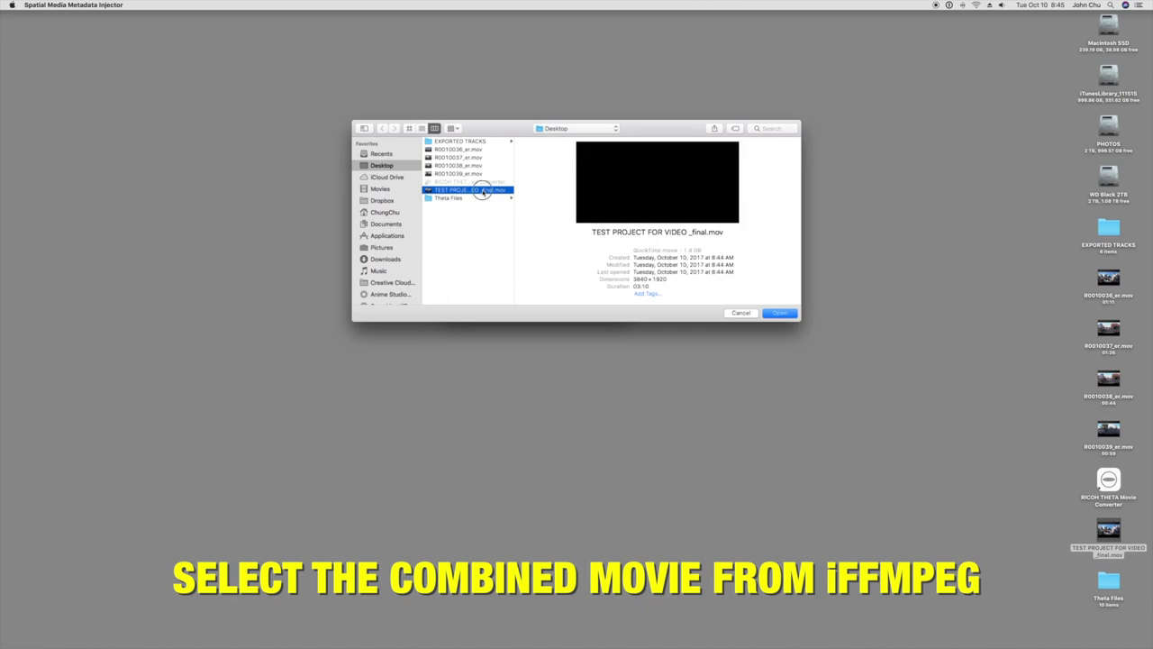
pyautogui.doubleClick(484, 191)
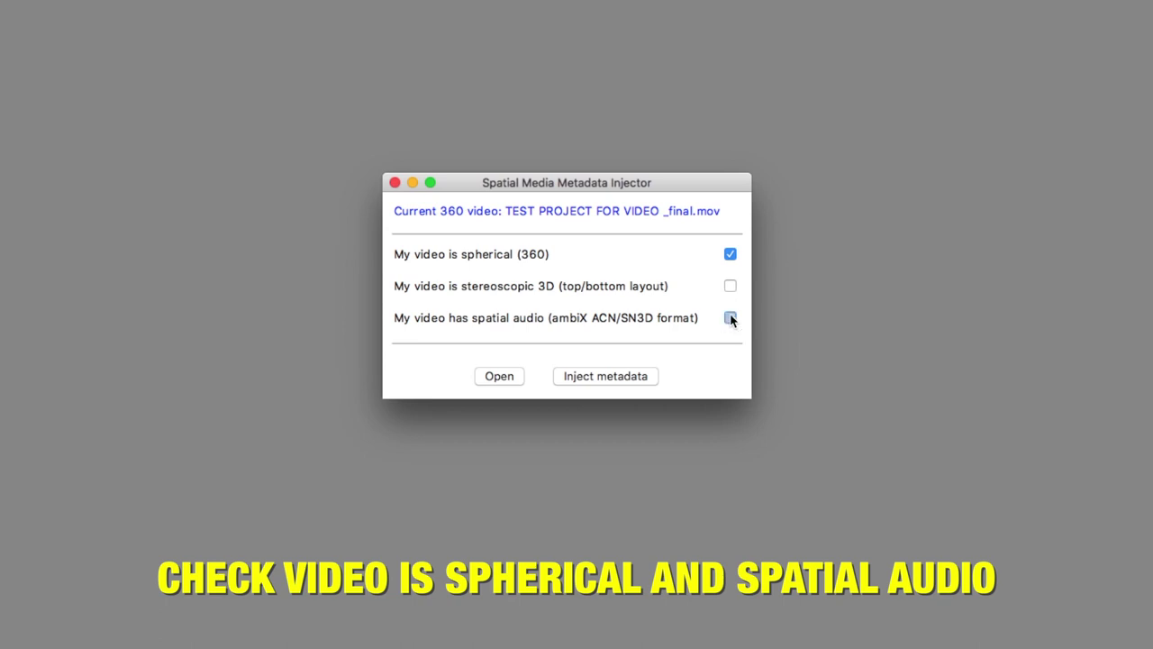
pyautogui.click(729, 318)
pyautogui.click(600, 376)
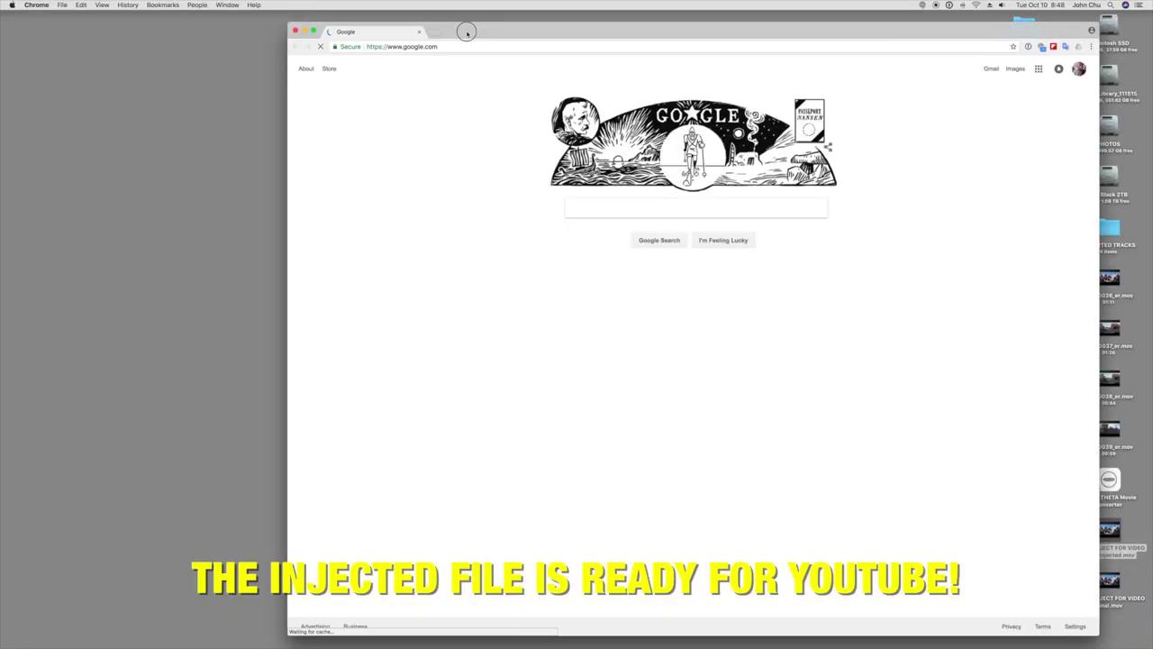
# Go to youtube.com and drag TEST PROJECT FOR VIDEO _final_injected.mov from the desktop to upload it
pyautogui.moveTo(466, 33); pyautogui.dragTo(367, 32)
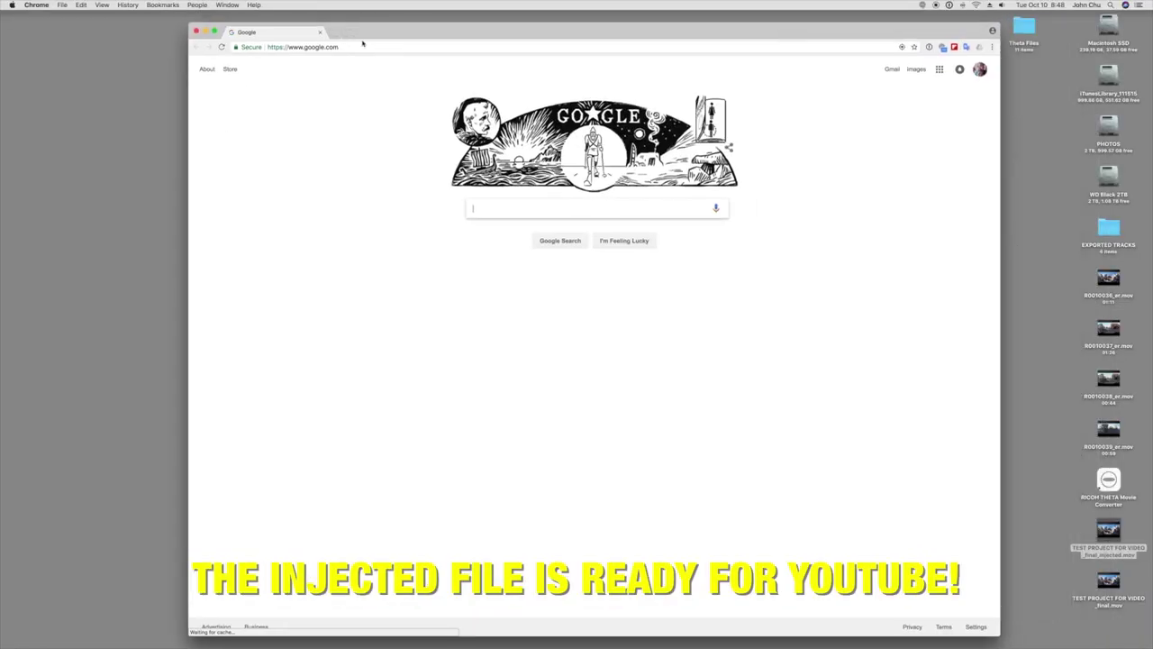
pyautogui.click(363, 45)
pyautogui.write('yo')
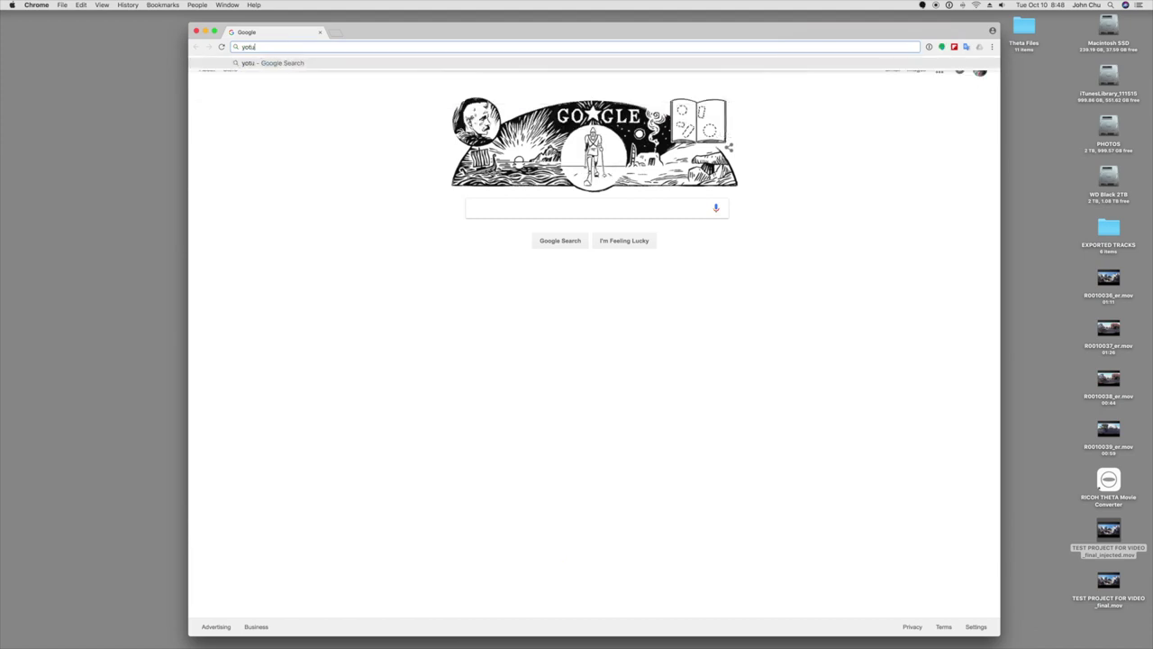
pyautogui.write('u')
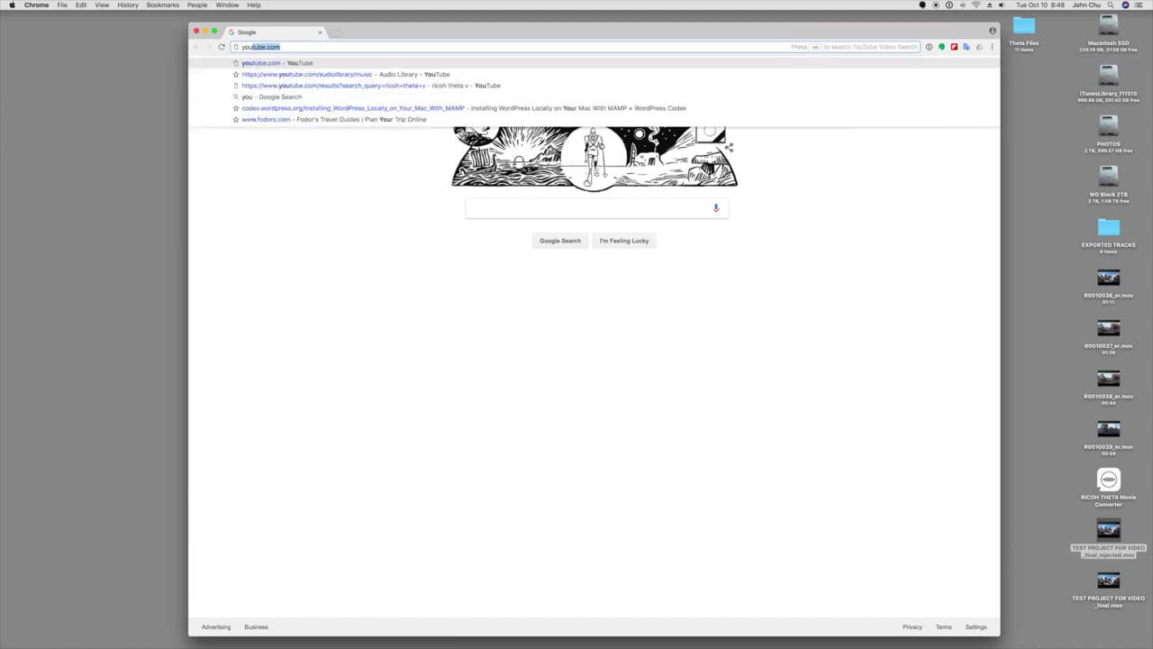
pyautogui.press('Return')
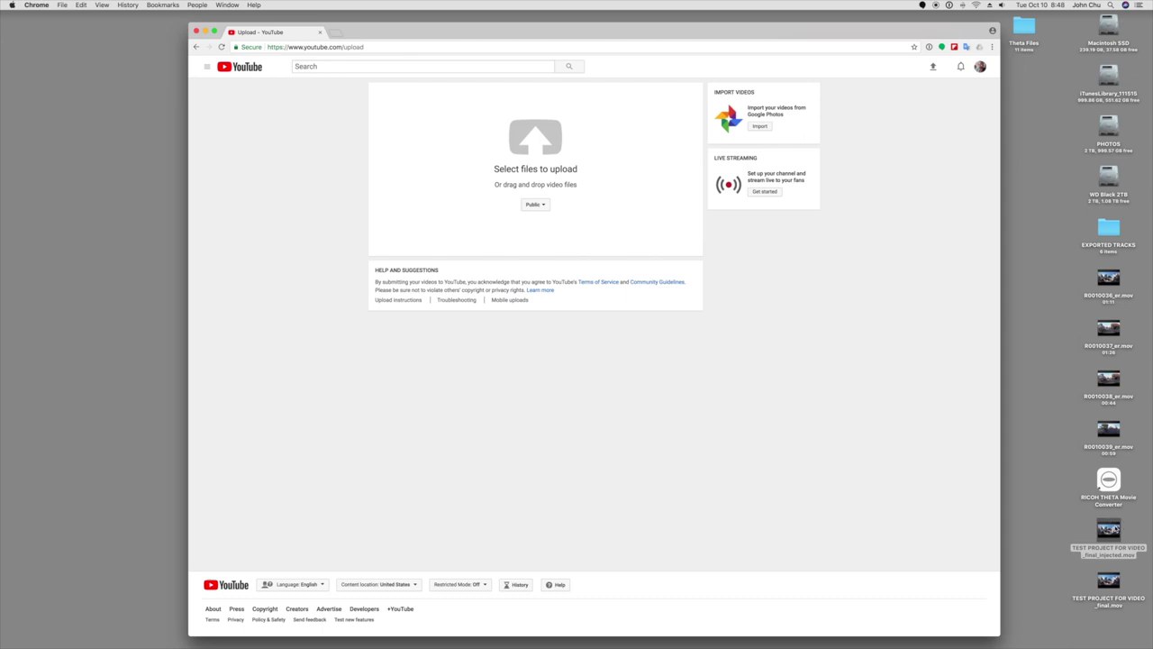
pyautogui.click(1109, 526)
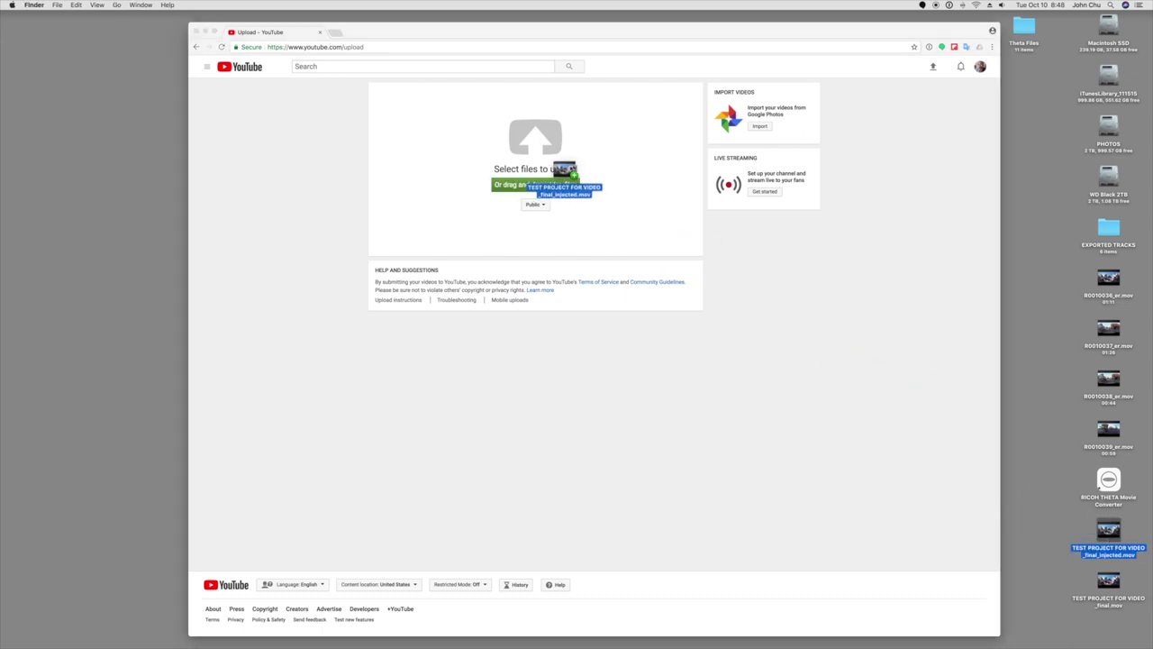
pyautogui.moveTo(1108, 529); pyautogui.dragTo(540, 153)
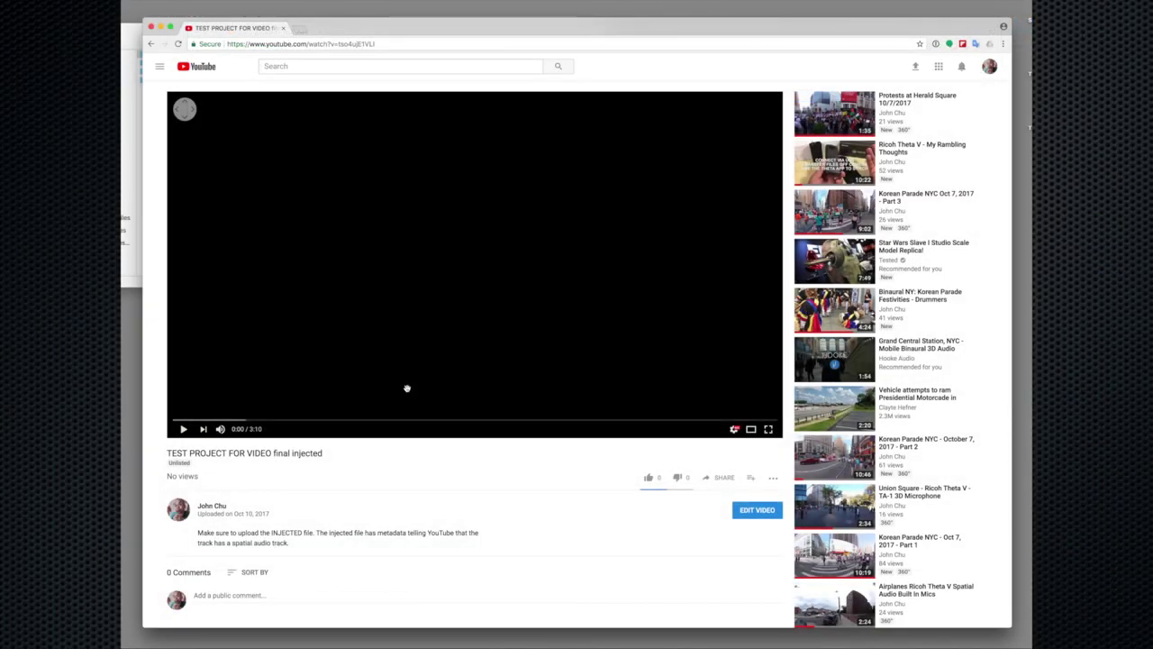
# Play the uploaded video, pan the 360° view toward the sidewalk, and raise the volume
pyautogui.click(183, 429)
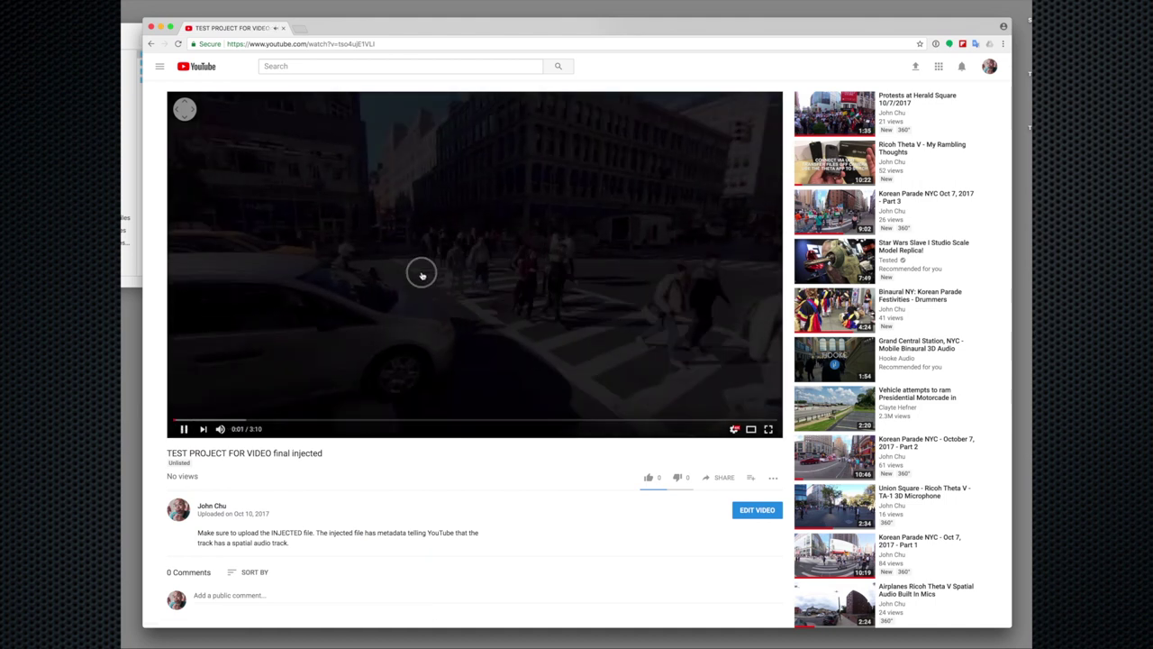
pyautogui.moveTo(421, 275)
pyautogui.mouseDown()
pyautogui.moveTo(696, 268)
pyautogui.moveTo(595, 280)
pyautogui.moveTo(655, 342)
pyautogui.moveTo(587, 312)
pyautogui.moveTo(543, 313)
pyautogui.mouseUp()
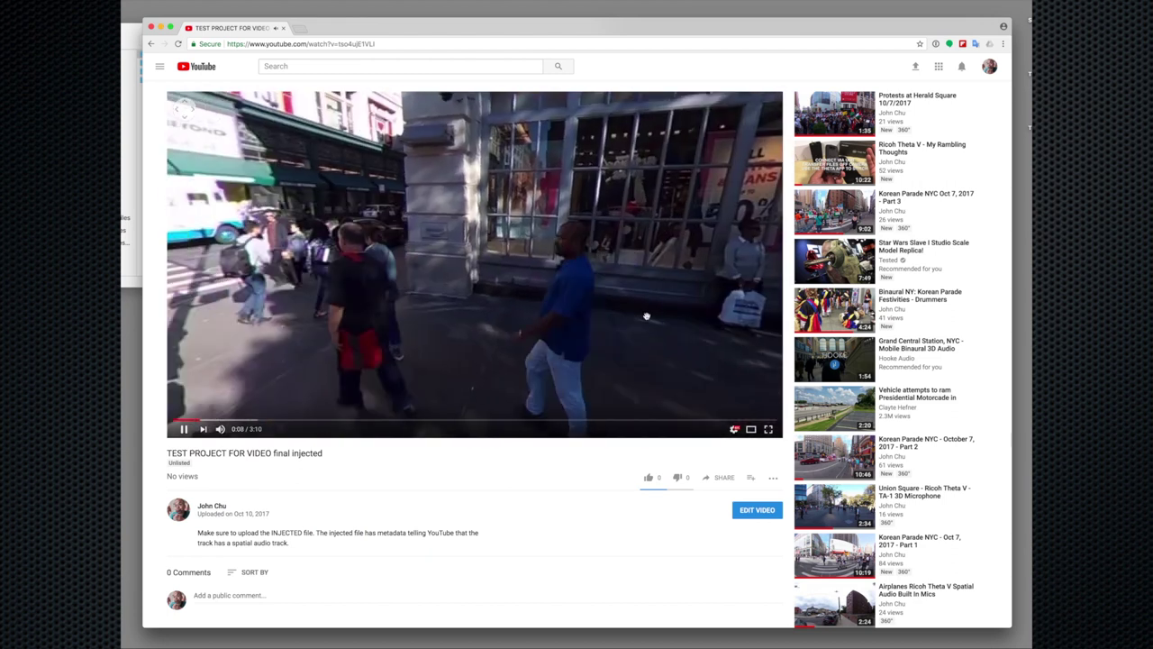
pyautogui.press('XF86AudioRaiseVolume')
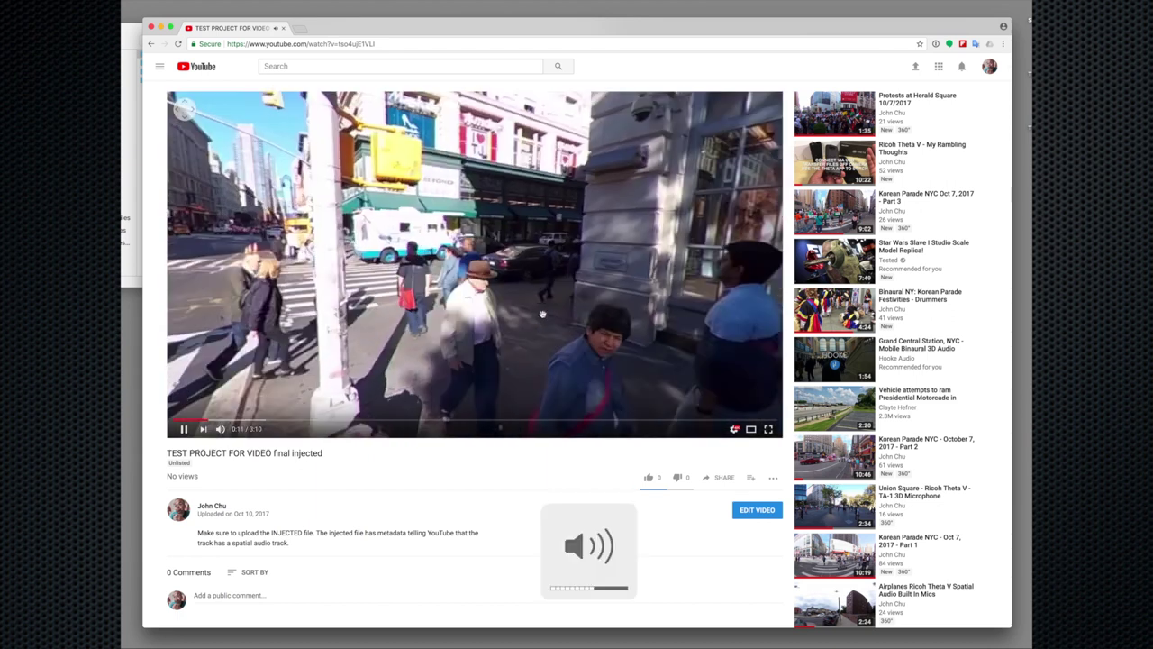